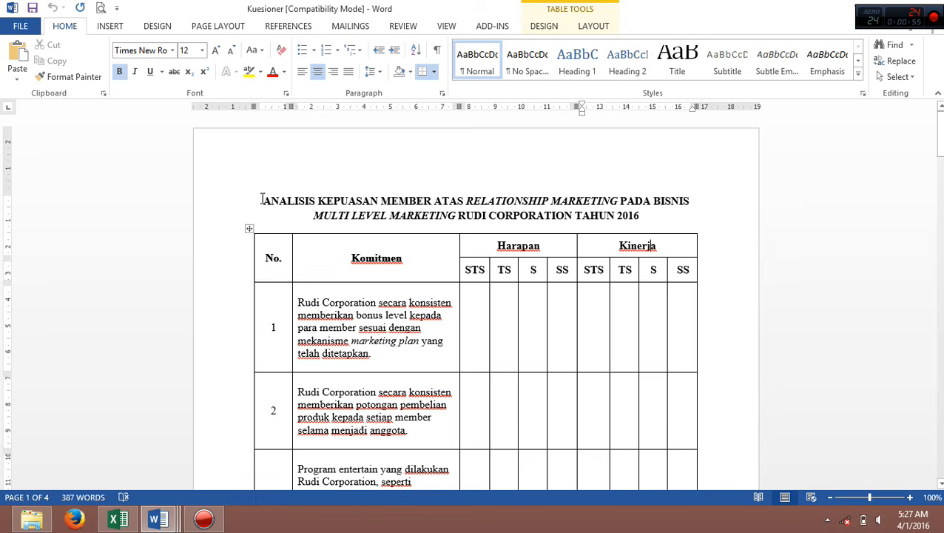
Examine the questionnaire's title and the Komitmen table's Harapan and Kinerja column groups
{"action": "left_click", "coordinate": [407, 200]}
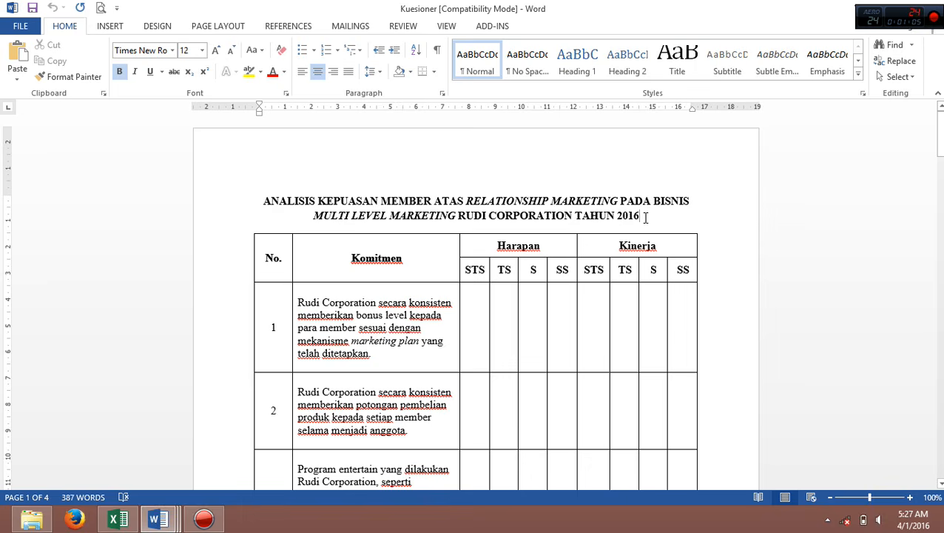
{"action": "mouse_move", "coordinate": [938, 133]}
{"action": "left_mouse_down"}
{"action": "mouse_move", "coordinate": [938, 146]}
{"action": "mouse_move", "coordinate": [938, 133]}
{"action": "left_mouse_up"}
{"action": "left_click", "coordinate": [374, 290]}
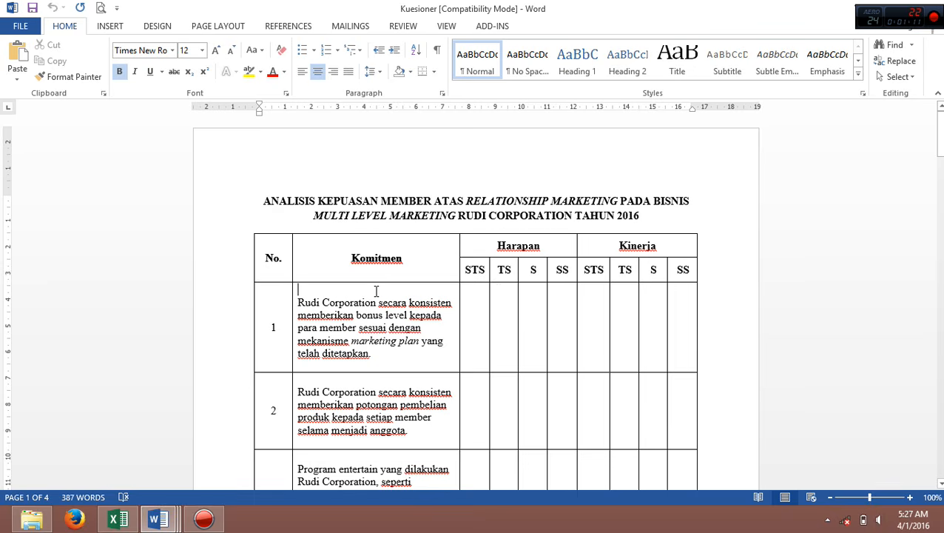
{"action": "double_click", "coordinate": [496, 245]}
{"action": "left_click_drag", "start_coordinate": [618, 246], "coordinate": [673, 245]}
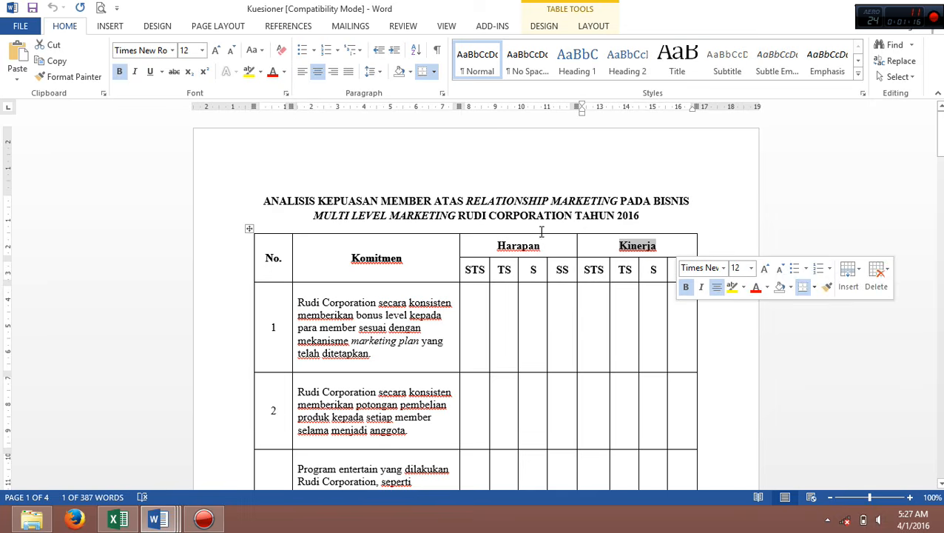
{"action": "left_click", "coordinate": [522, 245]}
{"action": "left_click", "coordinate": [618, 246]}
{"action": "left_click", "coordinate": [544, 253]}
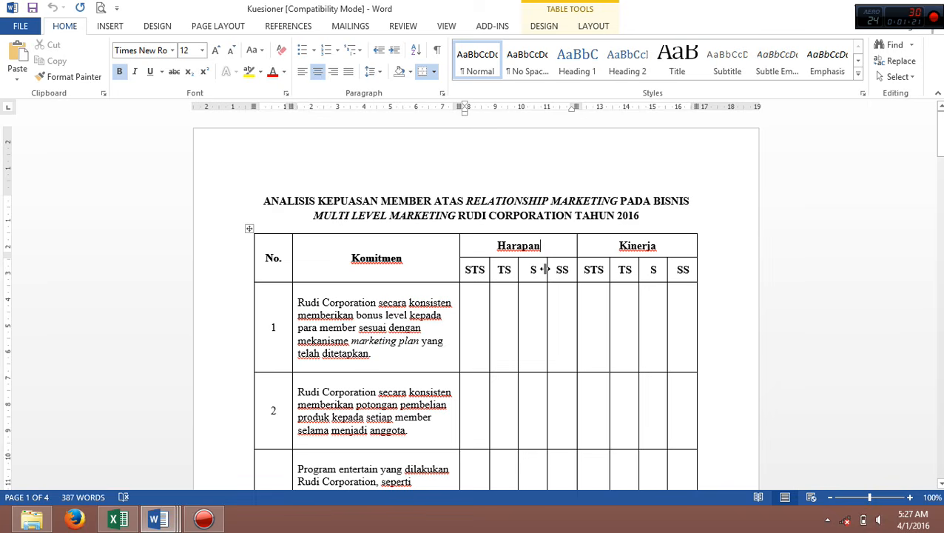
Examine the STS, TS, S and SS rating columns and the answer cells of the first Komitmen statement
{"action": "left_click", "coordinate": [534, 270]}
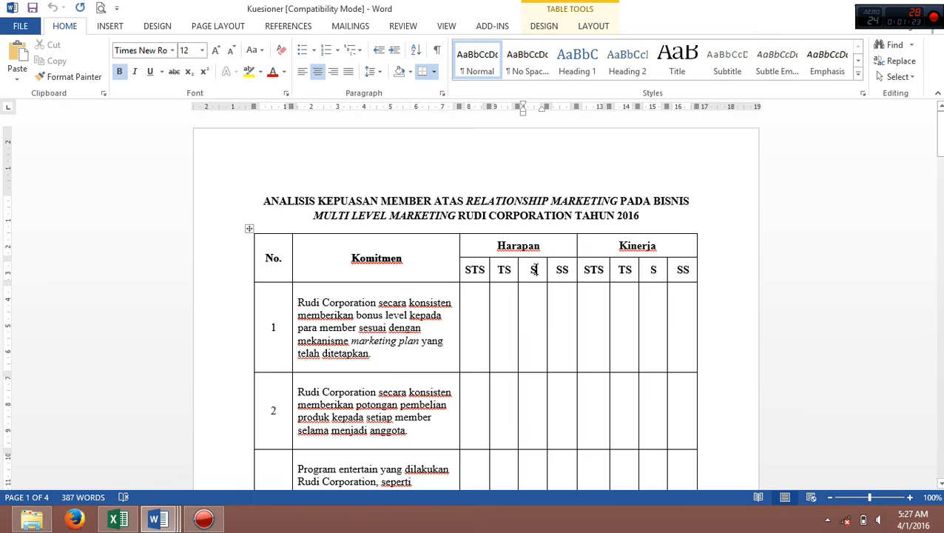
{"action": "left_click", "coordinate": [477, 273]}
{"action": "left_click", "coordinate": [530, 271]}
{"action": "left_click", "coordinate": [559, 273]}
{"action": "left_click_drag", "start_coordinate": [938, 132], "coordinate": [939, 142]}
{"action": "left_click", "coordinate": [474, 238]}
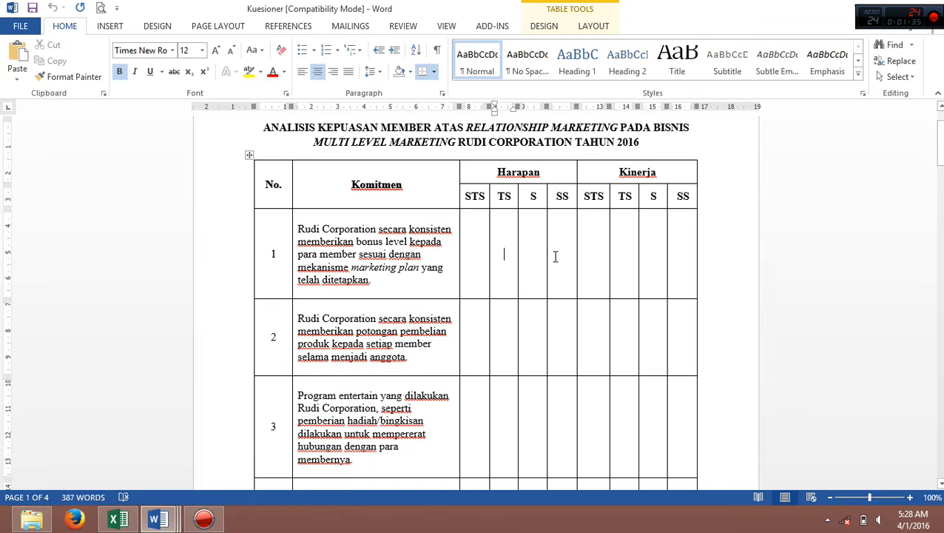
{"action": "left_click", "coordinate": [611, 252]}
{"action": "key", "text": "Tab"}
{"action": "scroll", "coordinate": [400, 316], "scroll_direction": "up", "scroll_amount": 2}
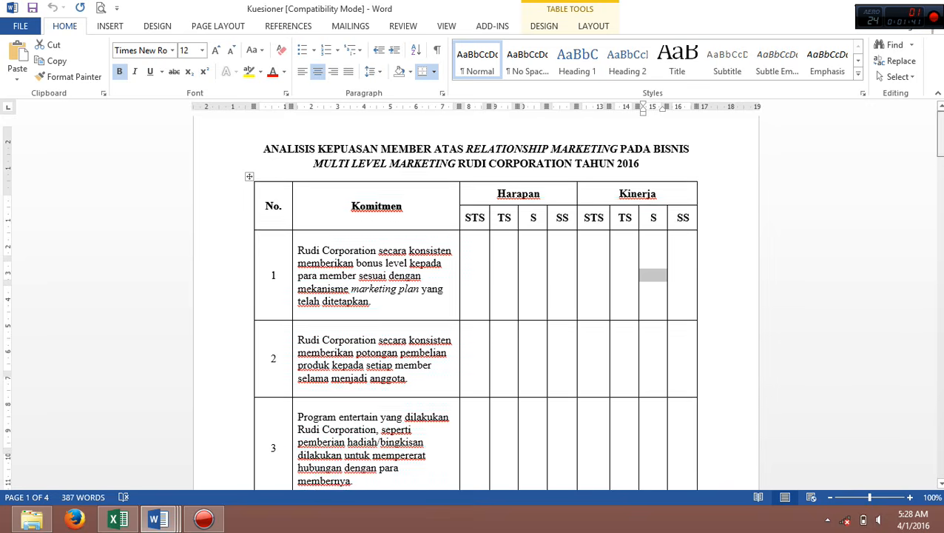
Switch to the Data Olah workbook in Excel and look over the item scores on the Kinerja and Harapan sheets
{"action": "left_click", "coordinate": [120, 521]}
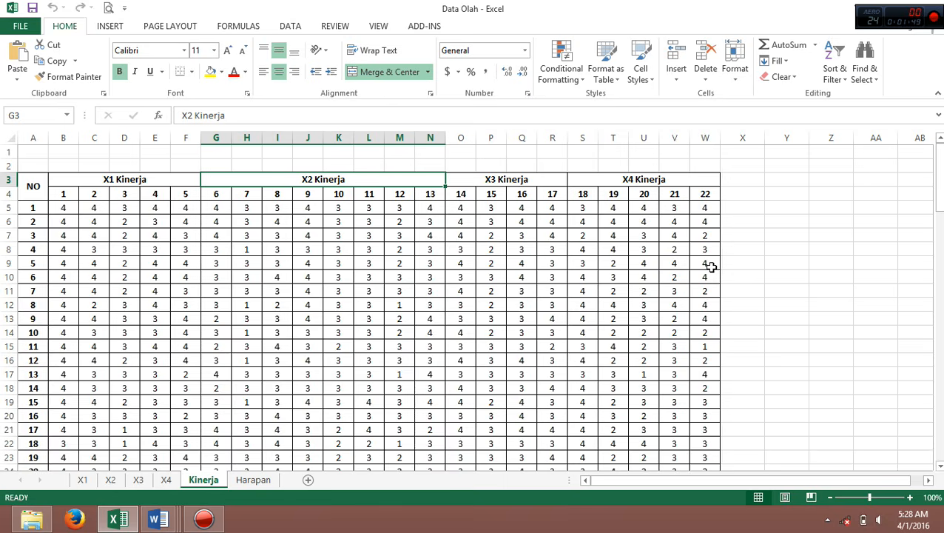
{"action": "left_click_drag", "start_coordinate": [938, 170], "coordinate": [477, 443]}
{"action": "left_click", "coordinate": [705, 194]}
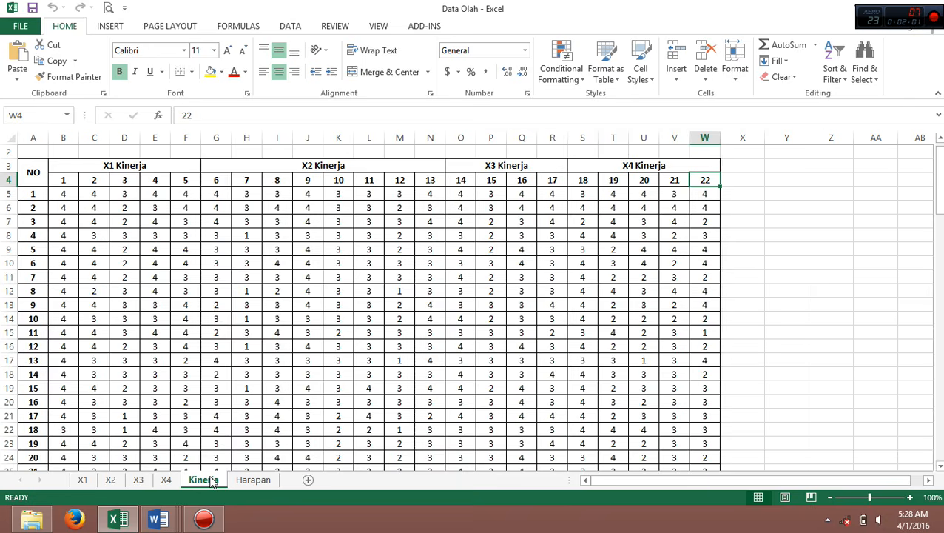
{"action": "left_click", "coordinate": [251, 480]}
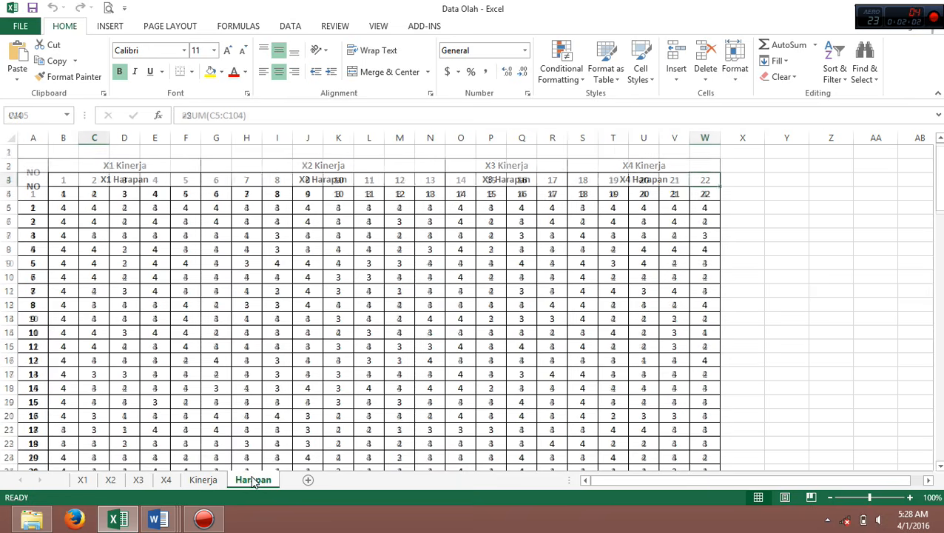
{"action": "left_click", "coordinate": [214, 481]}
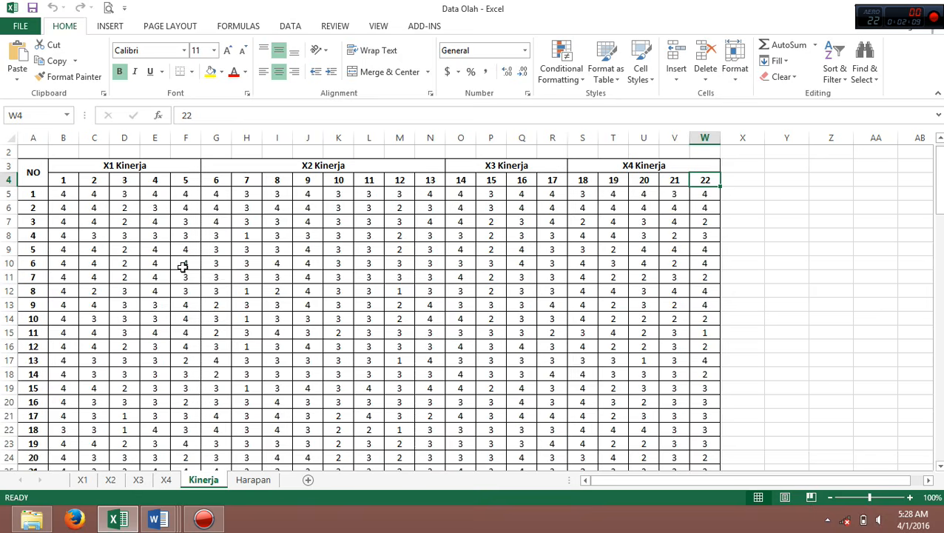
{"action": "left_click", "coordinate": [102, 219]}
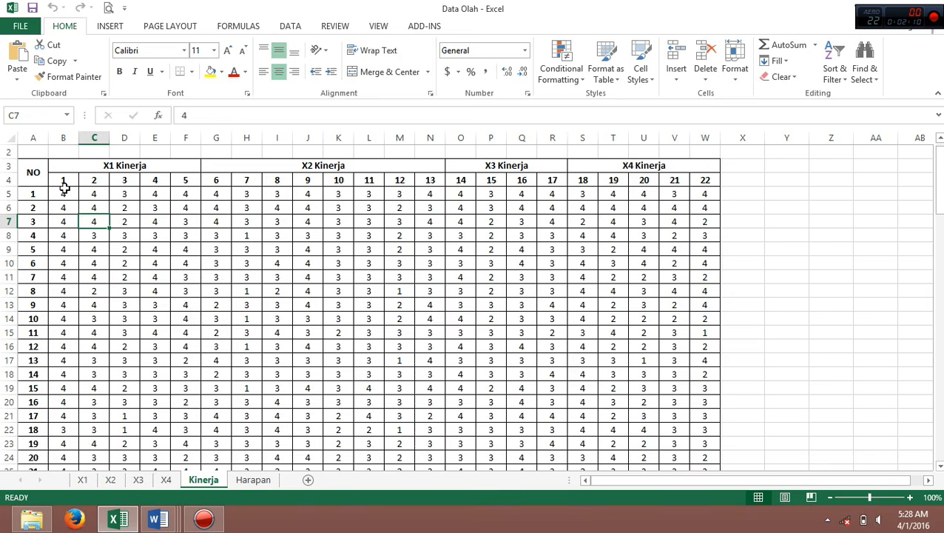
{"action": "left_click", "coordinate": [65, 191]}
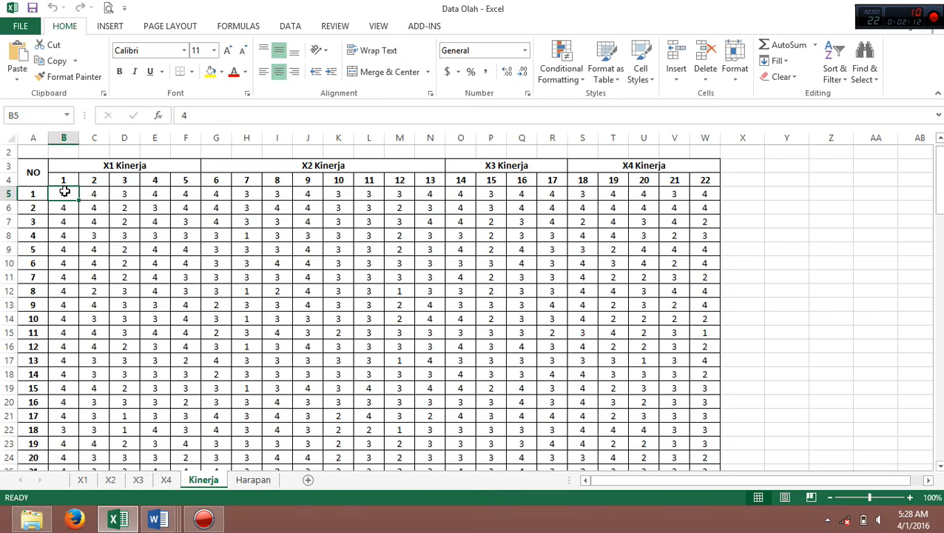
Inspect the SUM formulas in row 105 of the Kinerja sheet, including the grand total in X105
{"action": "left_click_drag", "start_coordinate": [941, 187], "coordinate": [940, 411]}
{"action": "left_click", "coordinate": [940, 452]}
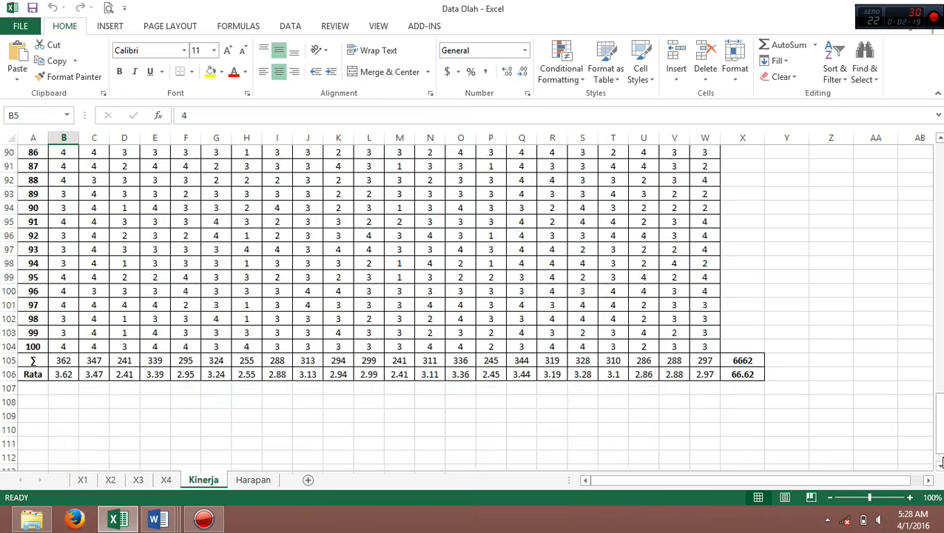
{"action": "left_click", "coordinate": [52, 205]}
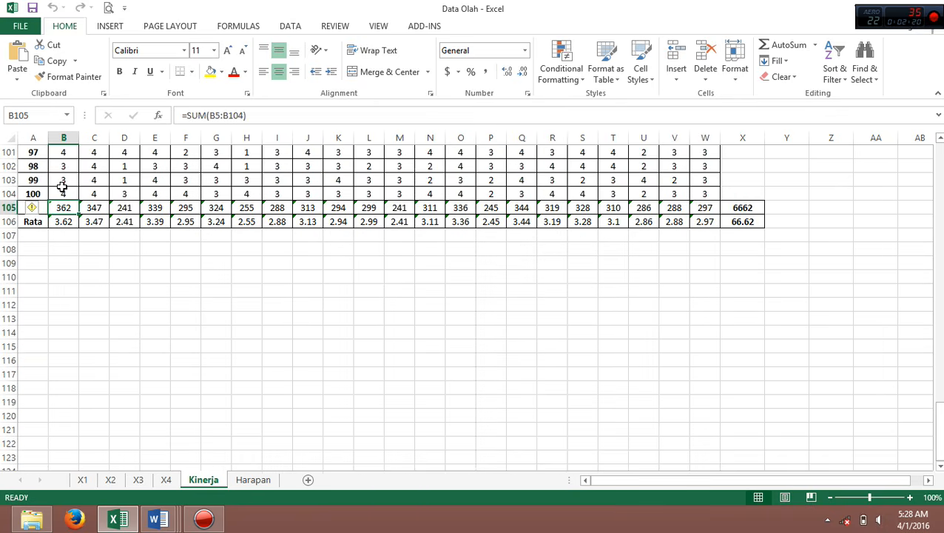
{"action": "left_click", "coordinate": [62, 186]}
{"action": "left_click", "coordinate": [64, 207]}
{"action": "left_click", "coordinate": [81, 207]}
{"action": "left_click", "coordinate": [67, 208]}
{"action": "left_click", "coordinate": [704, 208]}
{"action": "left_click", "coordinate": [742, 208]}
{"action": "key", "text": "ctrl+b"}
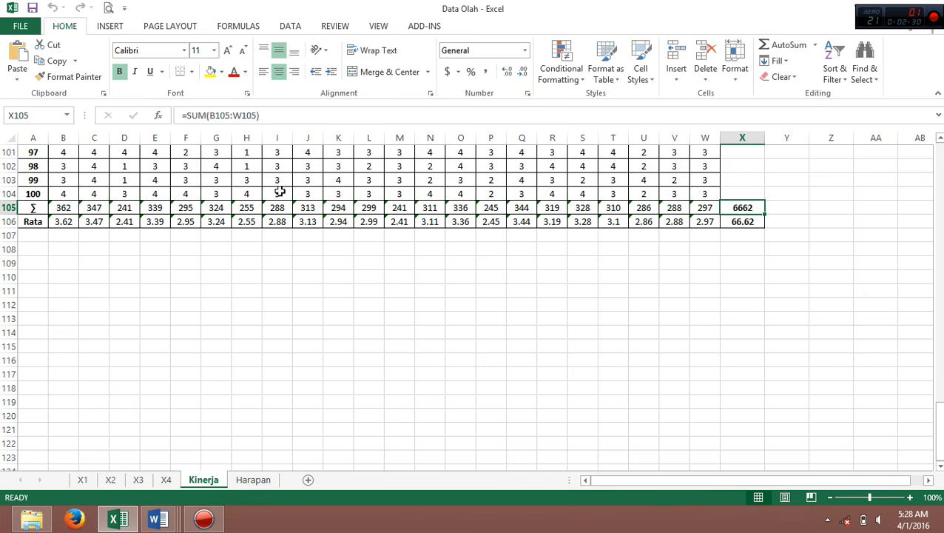
{"action": "left_click", "coordinate": [4, 208]}
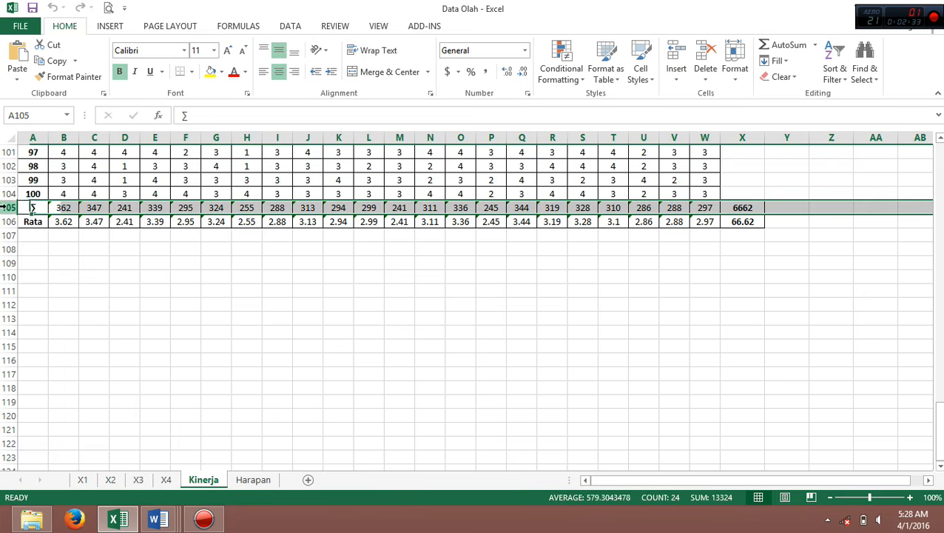
{"action": "left_click", "coordinate": [738, 208]}
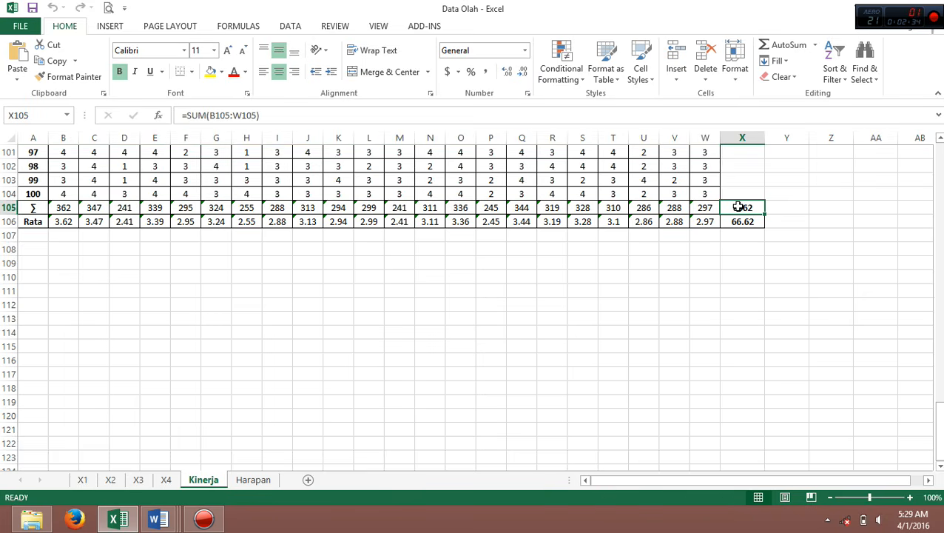
Inspect the AVERAGE formulas in the Rata row of the Kinerja sheet and the sum of the averages in X106
{"action": "left_click", "coordinate": [62, 221]}
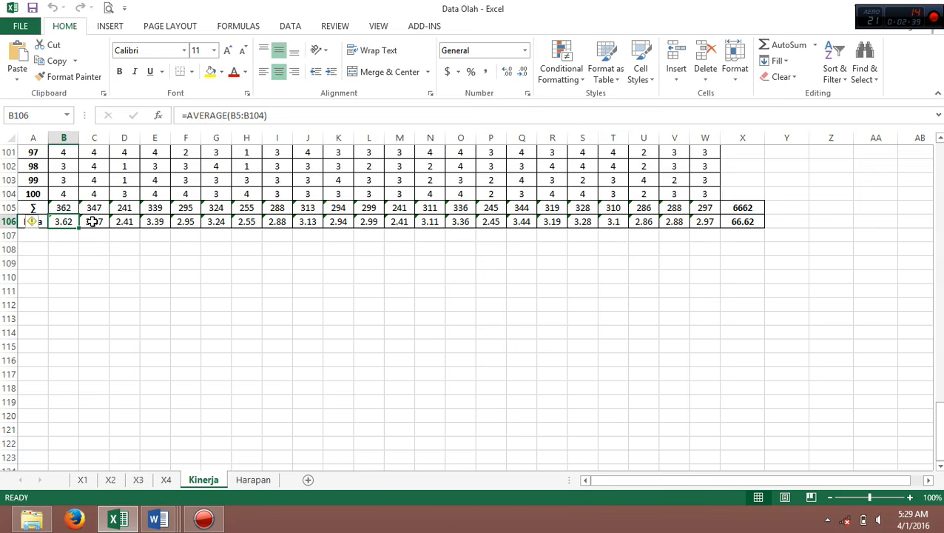
{"action": "left_click", "coordinate": [92, 222]}
{"action": "left_click", "coordinate": [124, 222]}
{"action": "left_click", "coordinate": [178, 222]}
{"action": "left_click", "coordinate": [307, 222]}
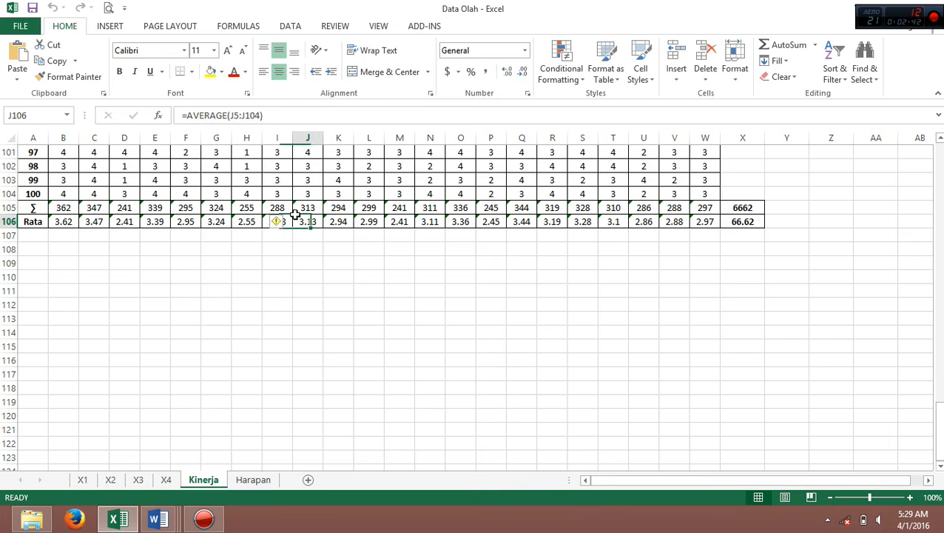
{"action": "left_click", "coordinate": [704, 224]}
{"action": "left_click_drag", "start_coordinate": [940, 415], "coordinate": [940, 411]}
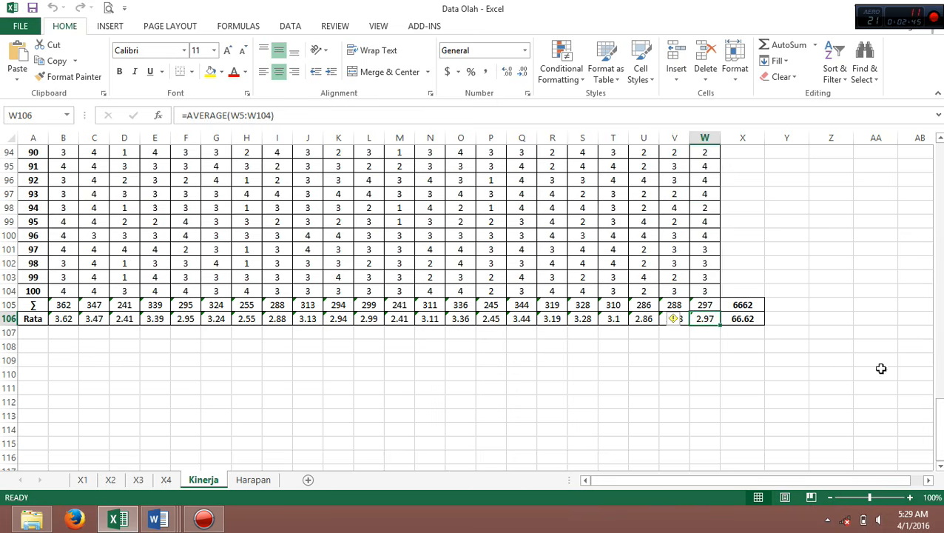
{"action": "left_click", "coordinate": [748, 319]}
{"action": "left_click", "coordinate": [712, 318]}
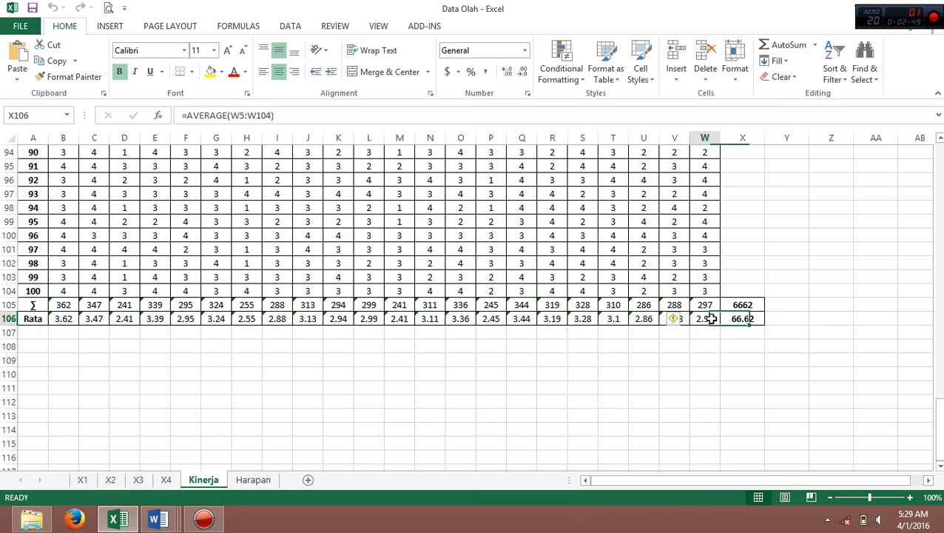
{"action": "left_click", "coordinate": [744, 317]}
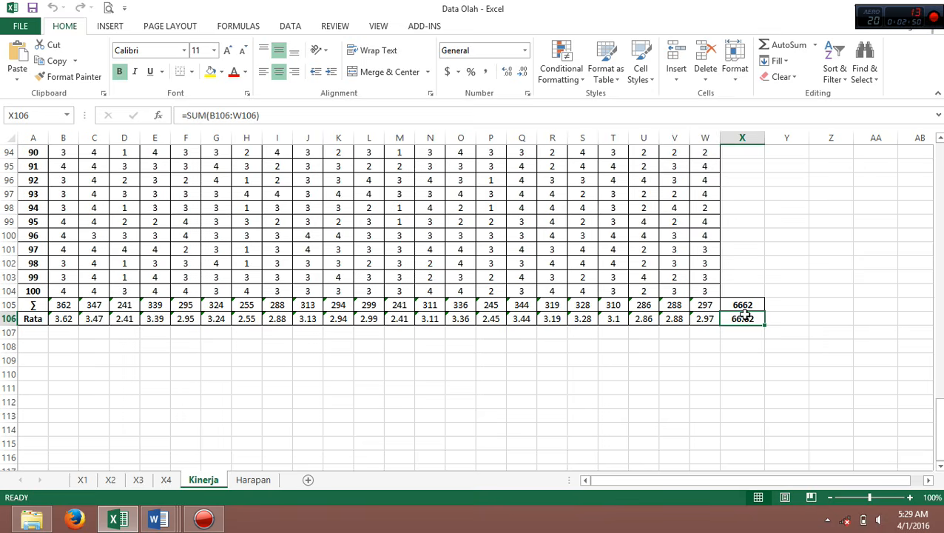
Inspect the total and average formulas in rows 105 and 106 of the Harapan sheet, including X105, and return to its headers
{"action": "left_click", "coordinate": [253, 480]}
{"action": "left_click_drag", "start_coordinate": [938, 207], "coordinate": [938, 442]}
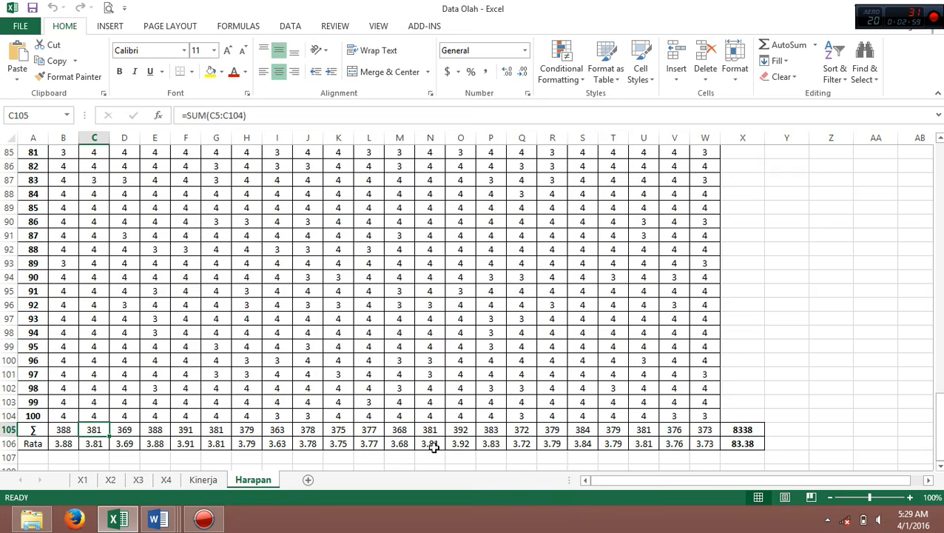
{"action": "left_click", "coordinate": [125, 431]}
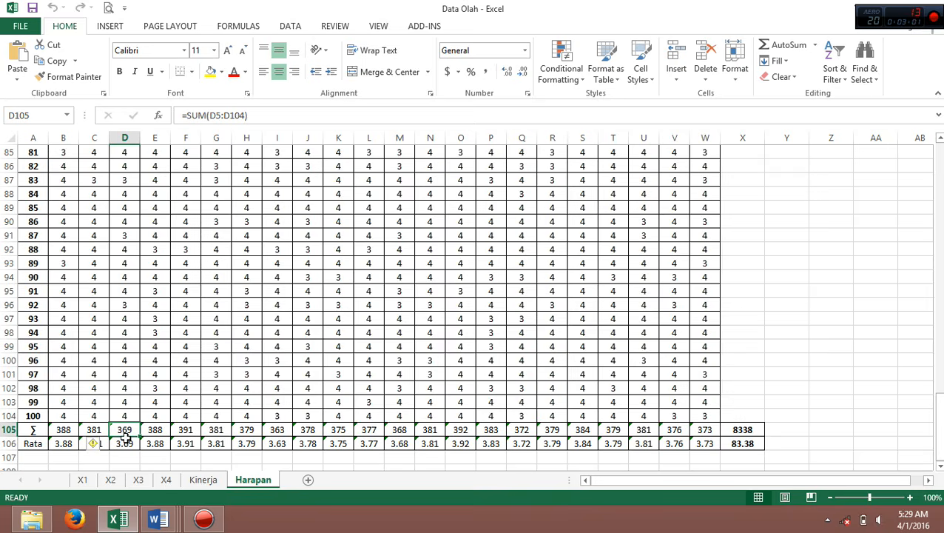
{"action": "left_click", "coordinate": [124, 438]}
{"action": "left_click", "coordinate": [295, 442]}
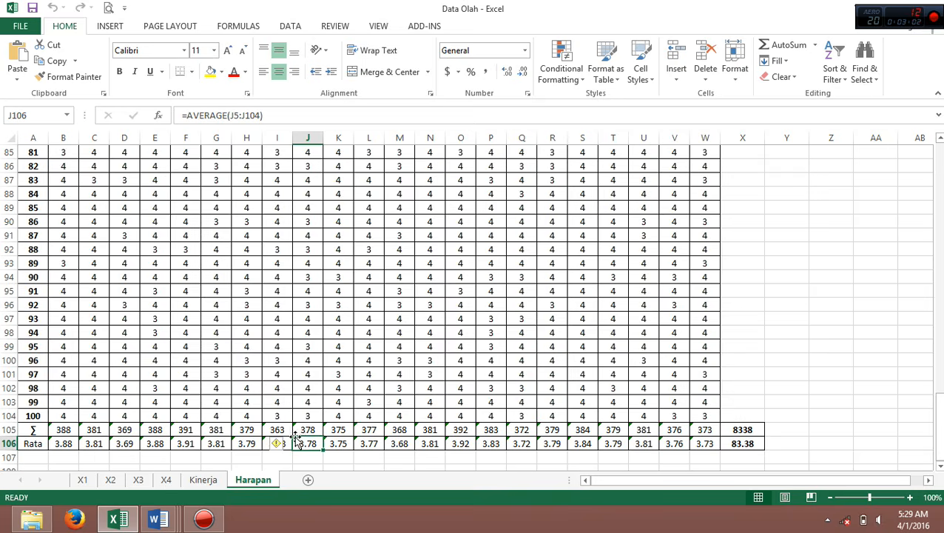
{"action": "left_click", "coordinate": [743, 429]}
{"action": "left_click_drag", "start_coordinate": [938, 304], "coordinate": [937, 300]}
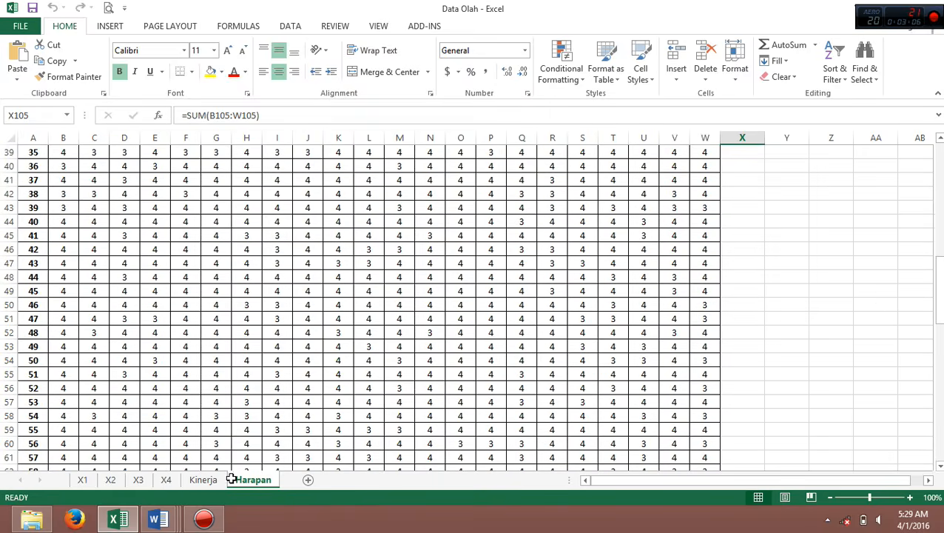
{"action": "left_click", "coordinate": [126, 223]}
{"action": "scroll", "coordinate": [938, 244], "scroll_direction": "up", "scroll_amount": 3}
{"action": "left_click_drag", "start_coordinate": [938, 244], "coordinate": [936, 222]}
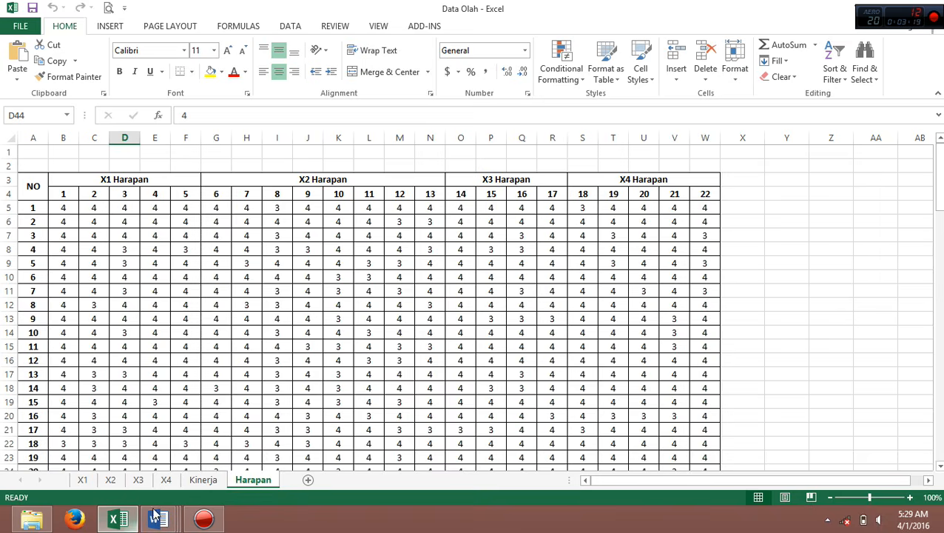
Switch to the Olah Data document in Word and examine the Kinerja Item 1 frequency table and its Xi calculation
{"action": "mouse_move", "coordinate": [163, 520]}
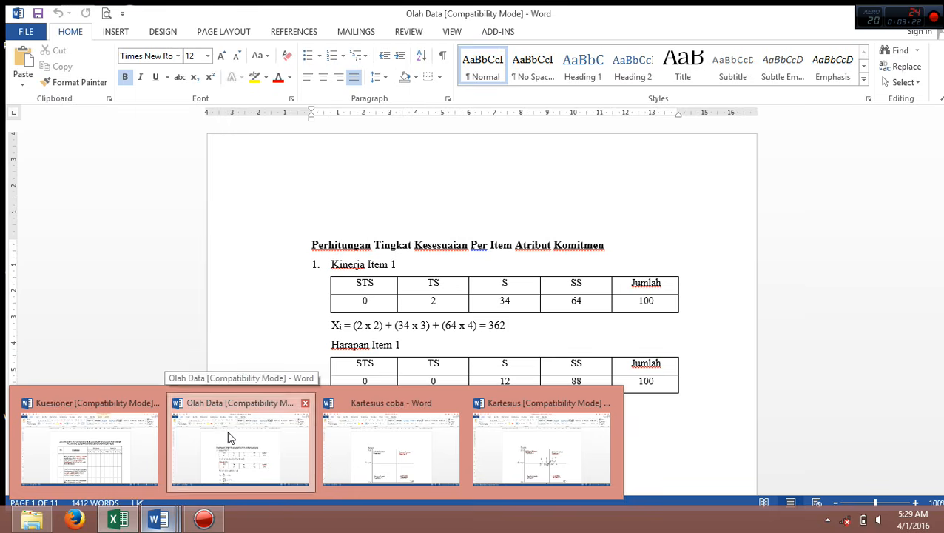
{"action": "left_click", "coordinate": [227, 437]}
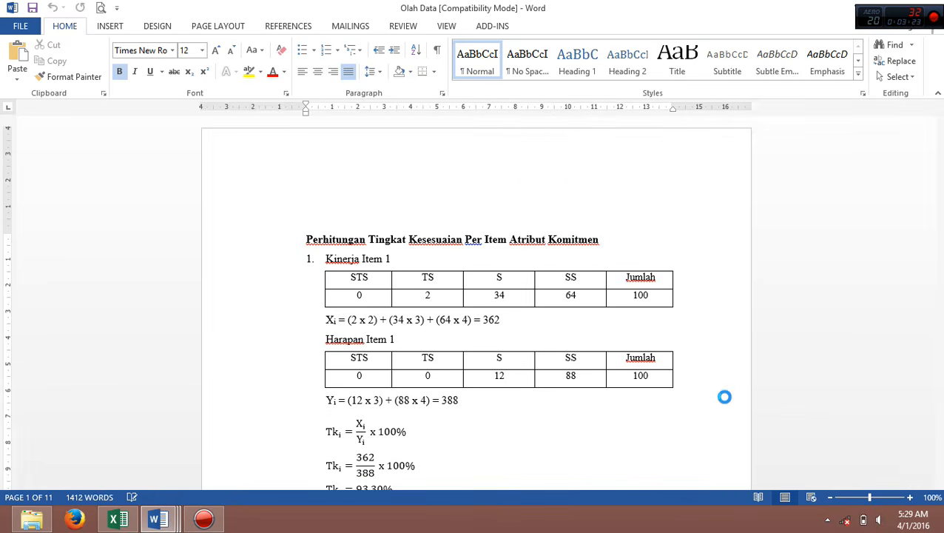
{"action": "left_click", "coordinate": [910, 497]}
{"action": "left_click", "coordinate": [910, 497]}
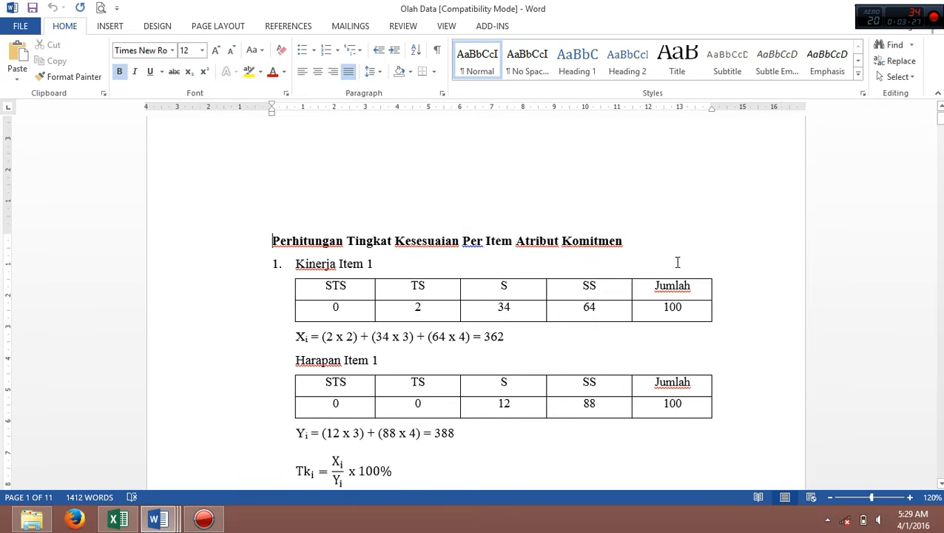
{"action": "left_click", "coordinate": [370, 342]}
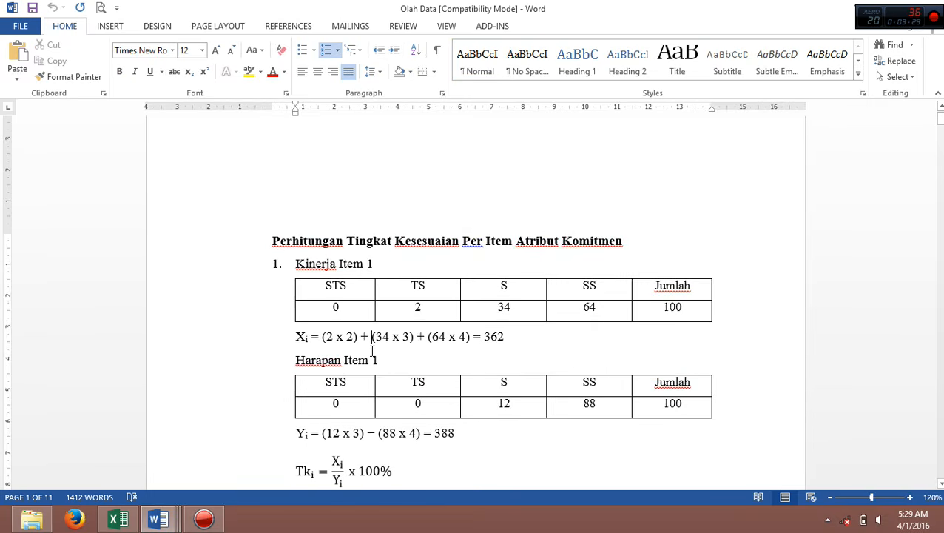
{"action": "left_click", "coordinate": [374, 361]}
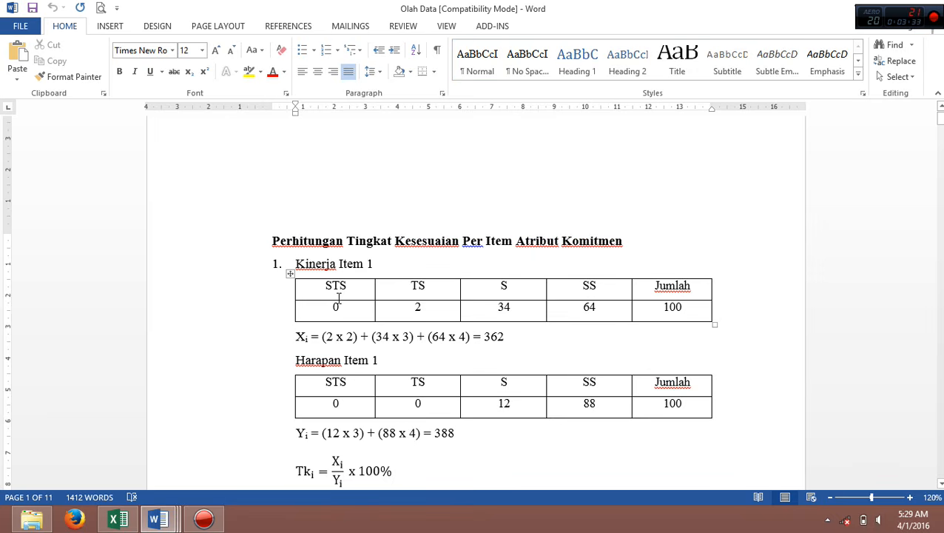
{"action": "left_click", "coordinate": [290, 273]}
{"action": "left_click", "coordinate": [469, 337]}
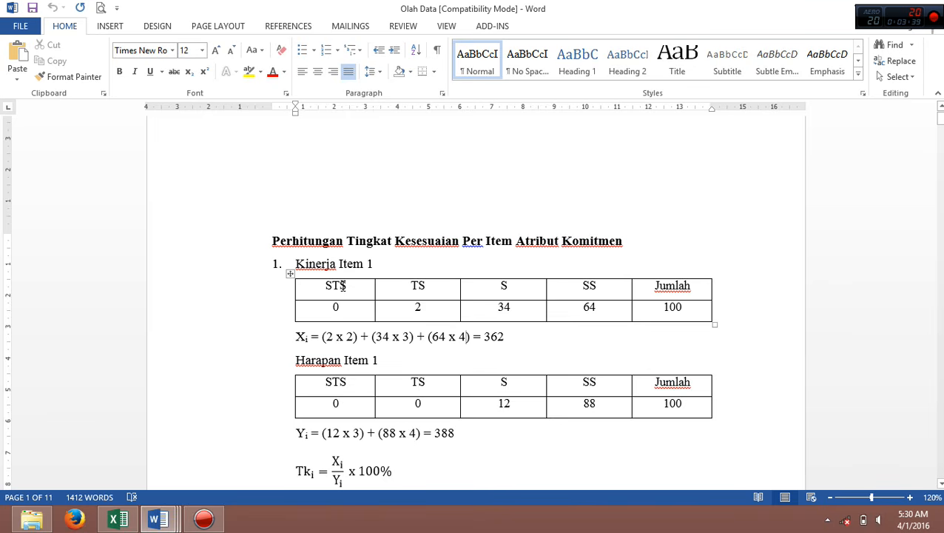
{"action": "left_click", "coordinate": [372, 264]}
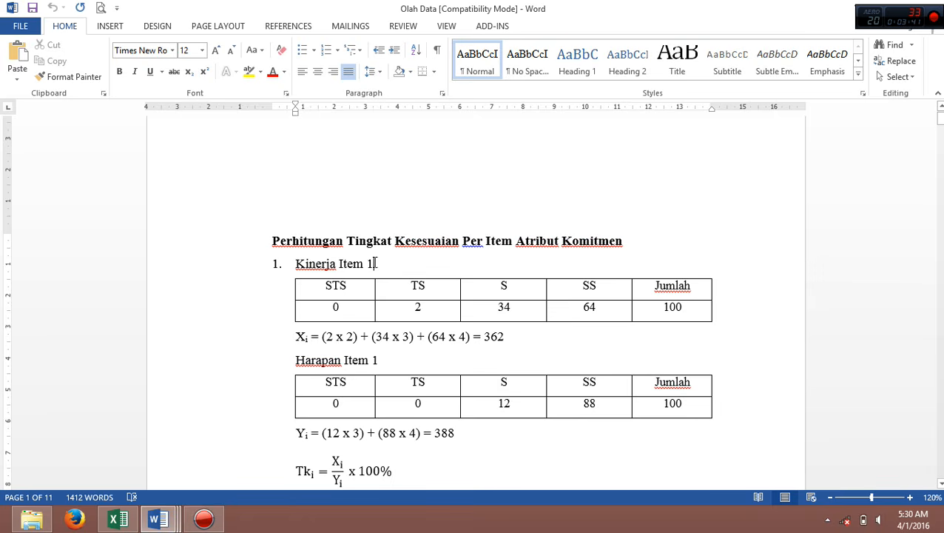
Compare the response counts in the Kinerja Item 1 and Harapan Item 1 frequency tables
{"action": "left_click", "coordinate": [341, 307]}
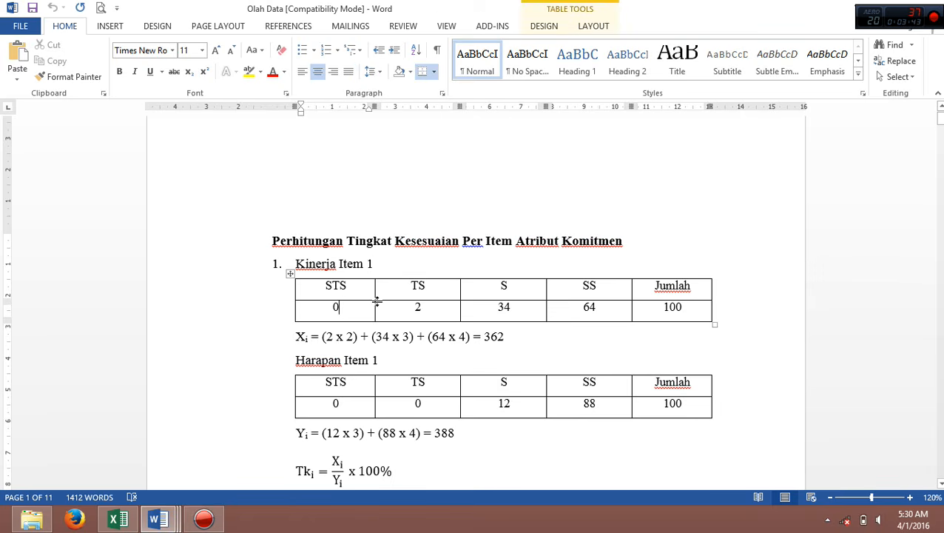
{"action": "left_click", "coordinate": [508, 286]}
{"action": "left_click", "coordinate": [589, 287]}
{"action": "left_click", "coordinate": [349, 264]}
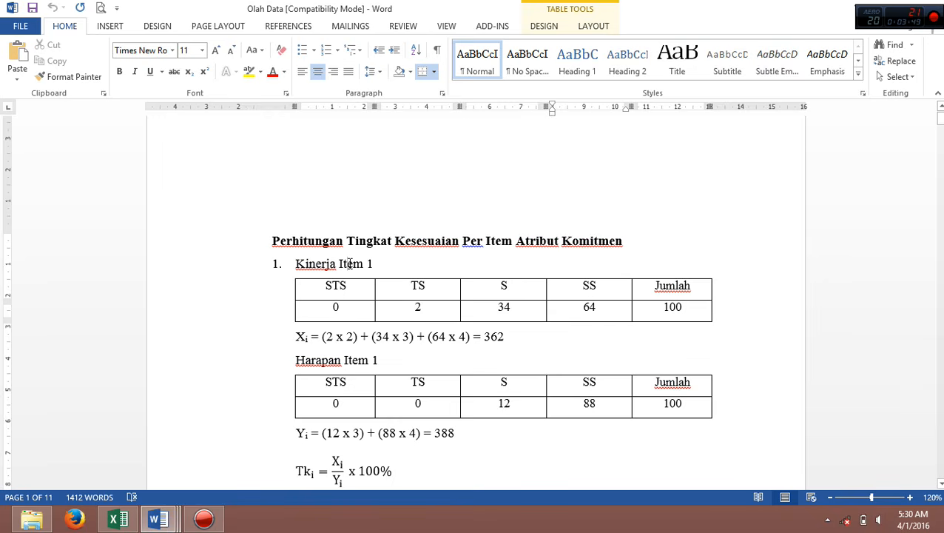
{"action": "left_click", "coordinate": [368, 359]}
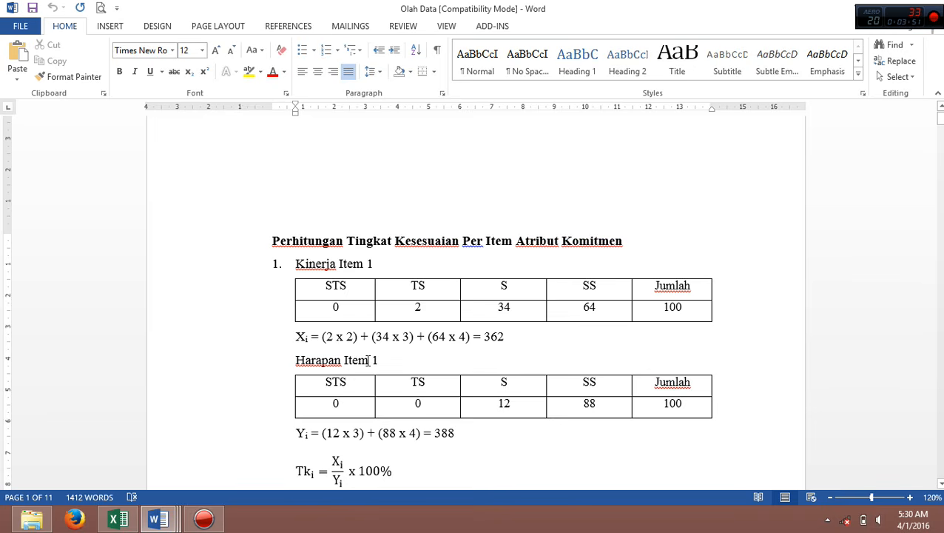
{"action": "left_click", "coordinate": [420, 308]}
{"action": "left_click", "coordinate": [428, 410]}
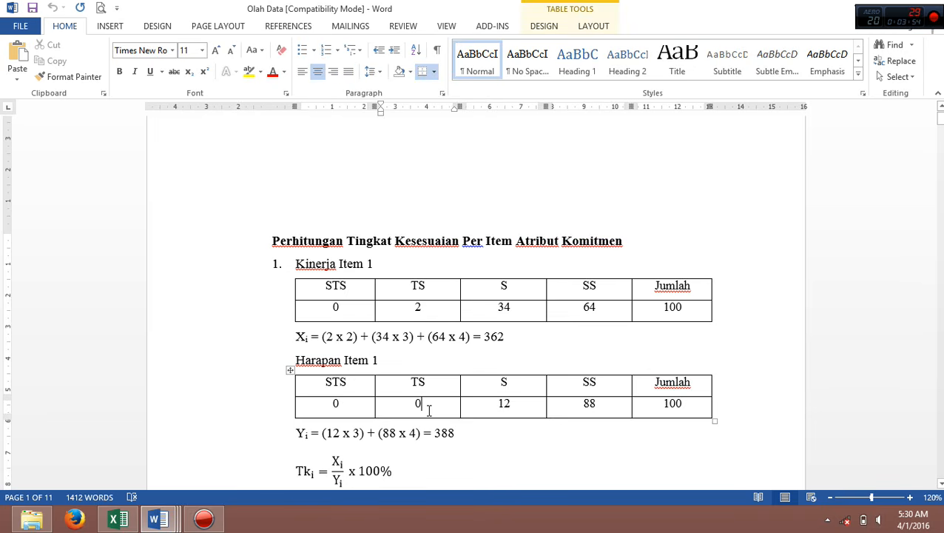
Examine the weights in the Xi formula against the STS, TS, S and SS categories of the Kinerja Item 1 table
{"action": "double_click", "coordinate": [348, 337]}
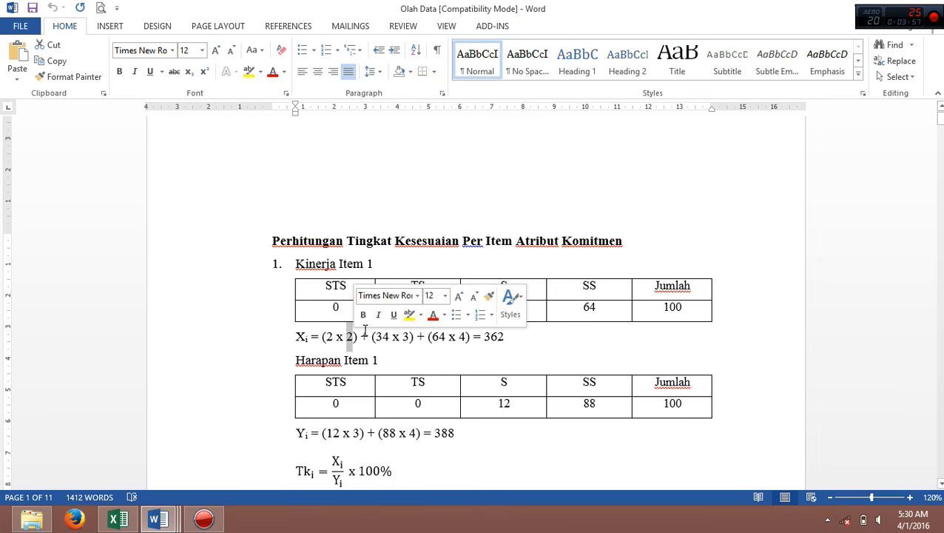
{"action": "left_click", "coordinate": [442, 333]}
{"action": "left_click", "coordinate": [421, 308]}
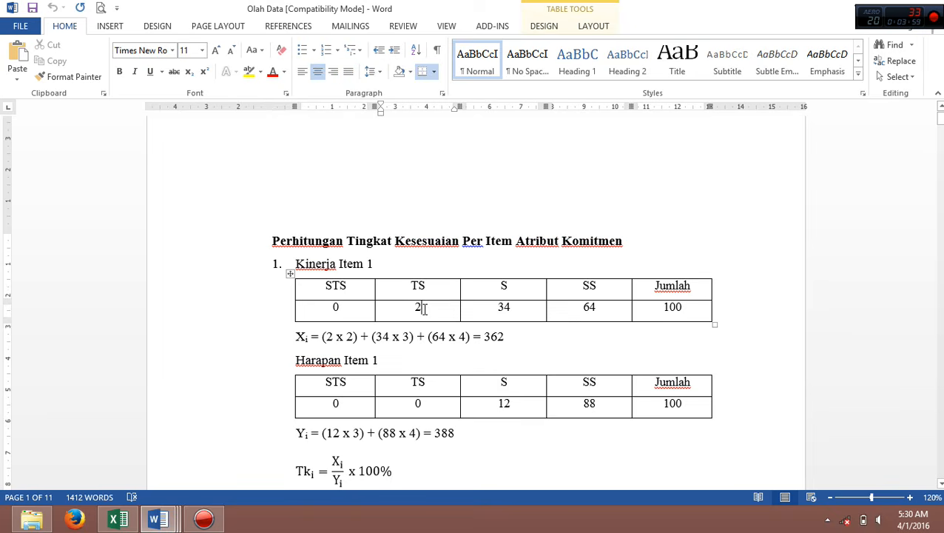
{"action": "left_click", "coordinate": [502, 309]}
{"action": "left_click", "coordinate": [599, 312]}
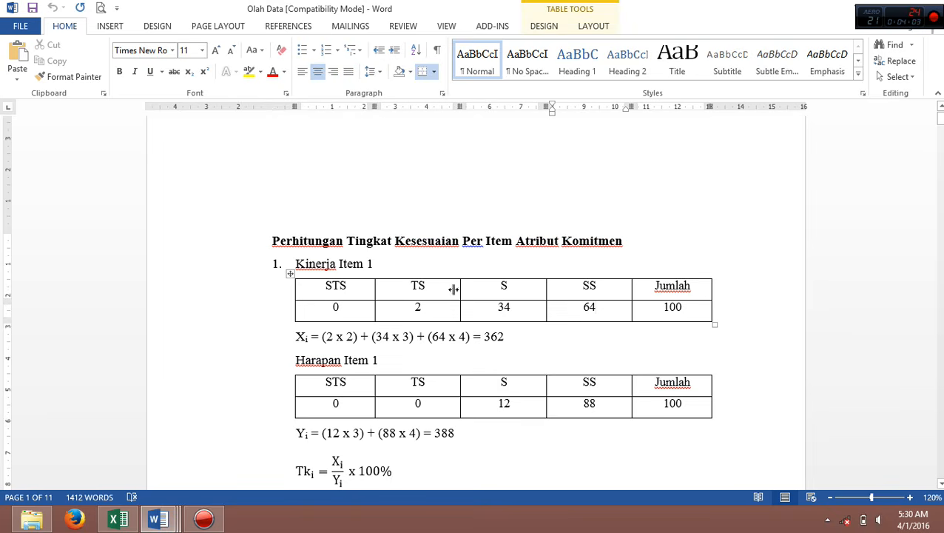
{"action": "left_click", "coordinate": [419, 286]}
{"action": "left_click", "coordinate": [420, 306]}
{"action": "left_click", "coordinate": [353, 310]}
{"action": "left_click", "coordinate": [522, 308]}
{"action": "left_click", "coordinate": [596, 309]}
Trace the TS, S and SS counts of Kinerja Item 1 through the Xi formula to its result
{"action": "double_click", "coordinate": [420, 306]}
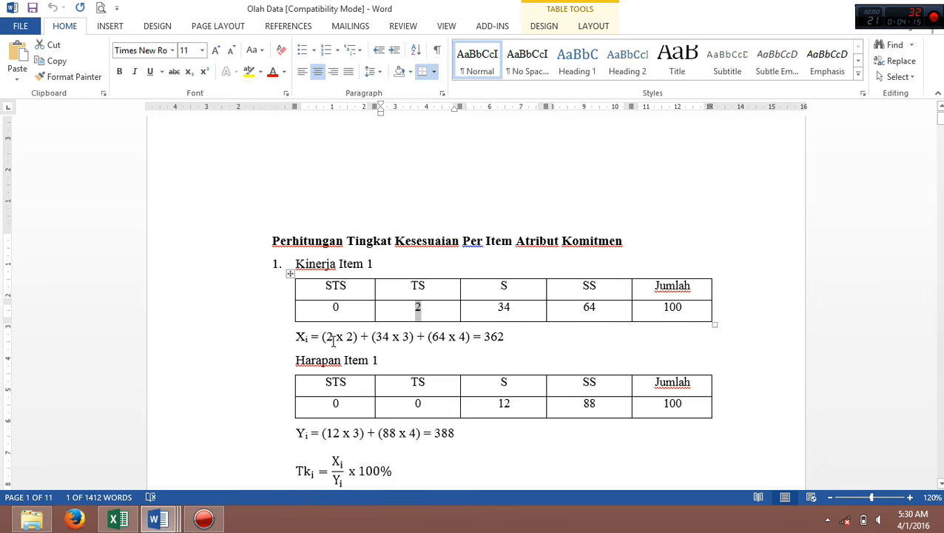
{"action": "left_click", "coordinate": [499, 307]}
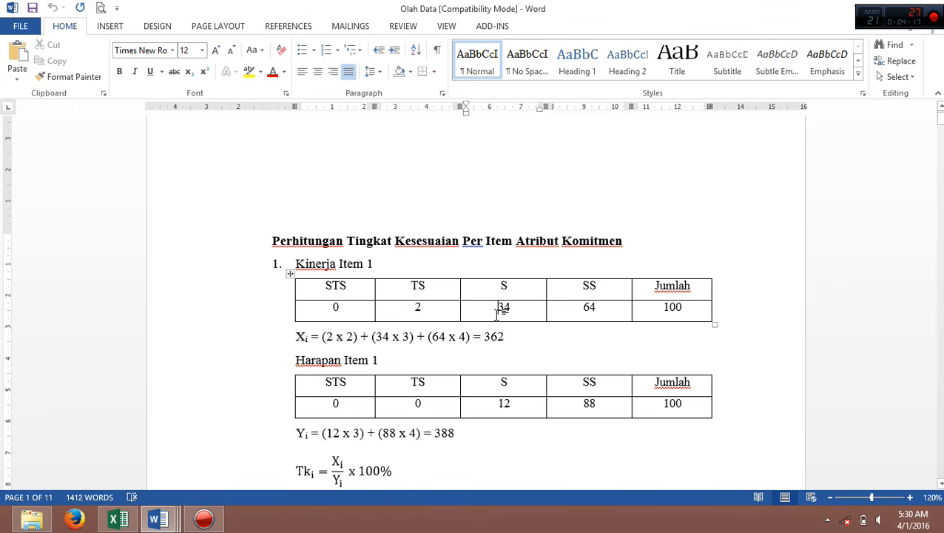
{"action": "left_click", "coordinate": [589, 307]}
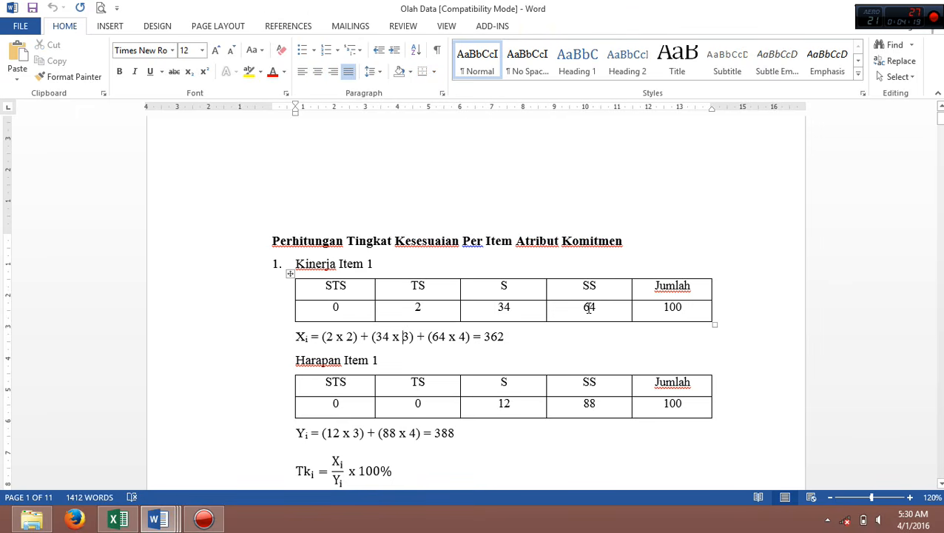
{"action": "left_click", "coordinate": [460, 337]}
{"action": "double_click", "coordinate": [505, 338]}
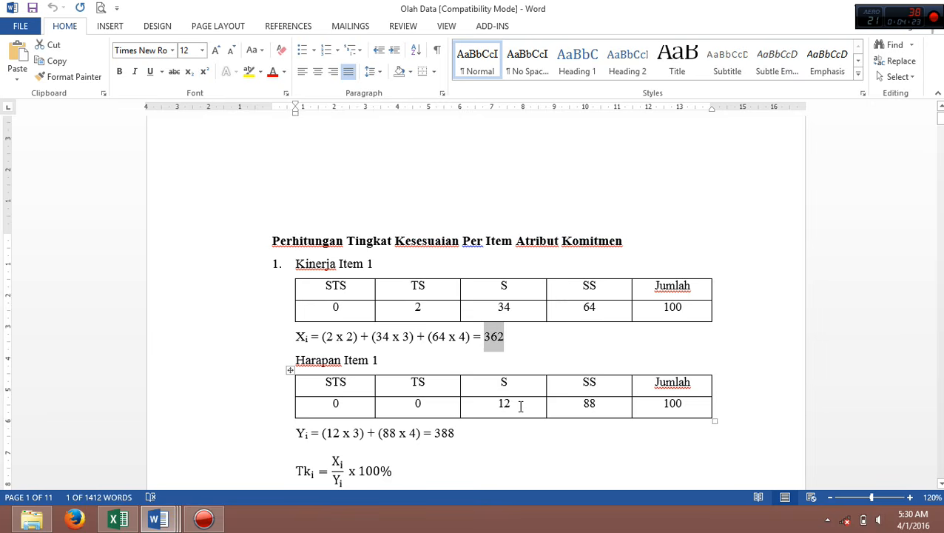
Examine the Xi symbol for Kinerja Item 1, the Yi result for Harapan Item 1 and the Tki formula below them
{"action": "left_click", "coordinate": [303, 339]}
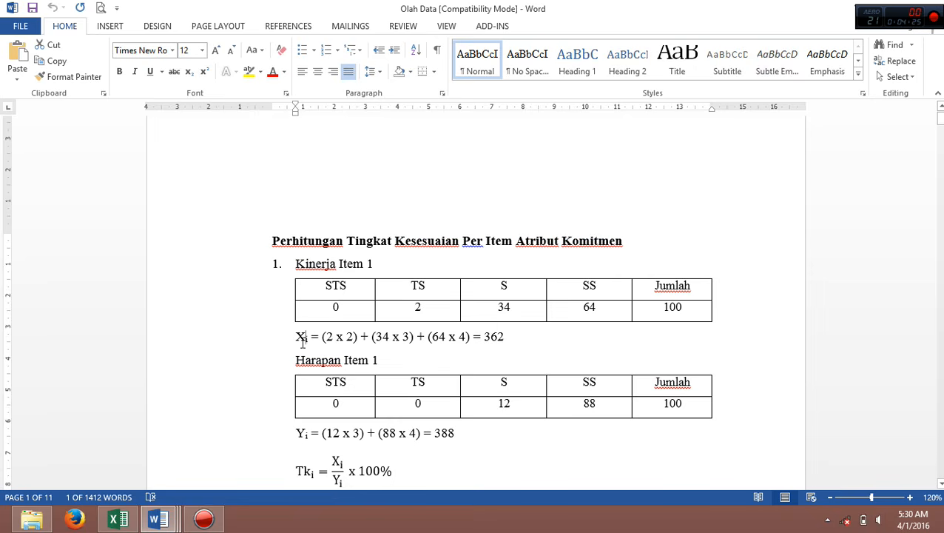
{"action": "left_click_drag", "start_coordinate": [303, 339], "coordinate": [309, 340]}
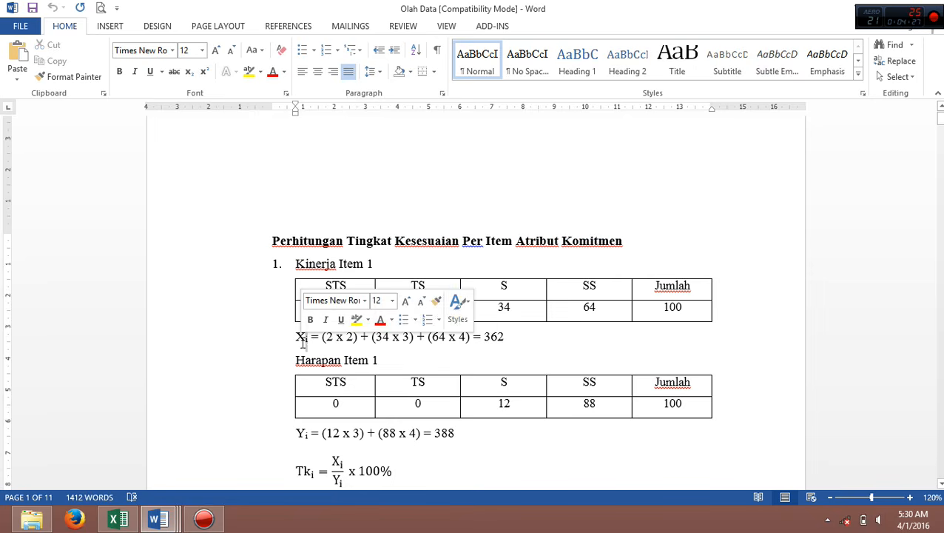
{"action": "key", "text": "ctrl+equal"}
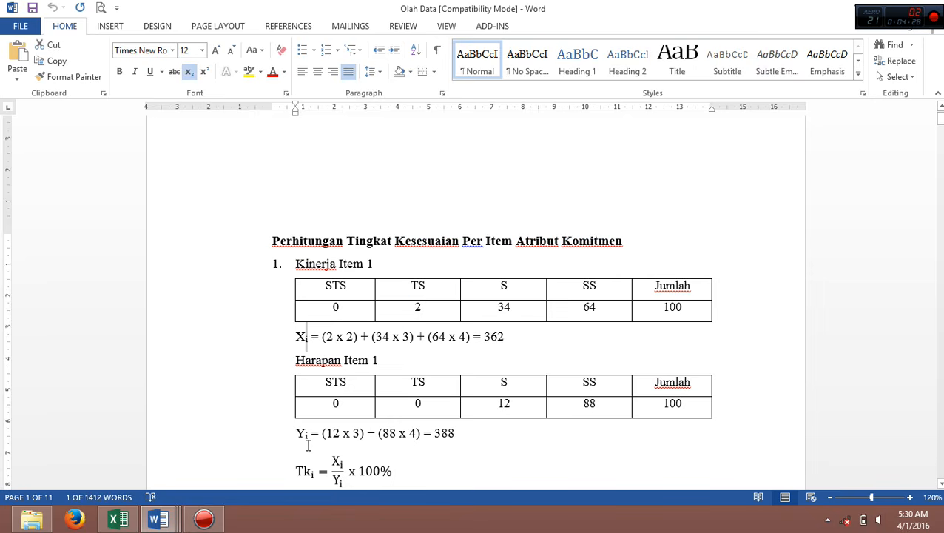
{"action": "left_click", "coordinate": [446, 432]}
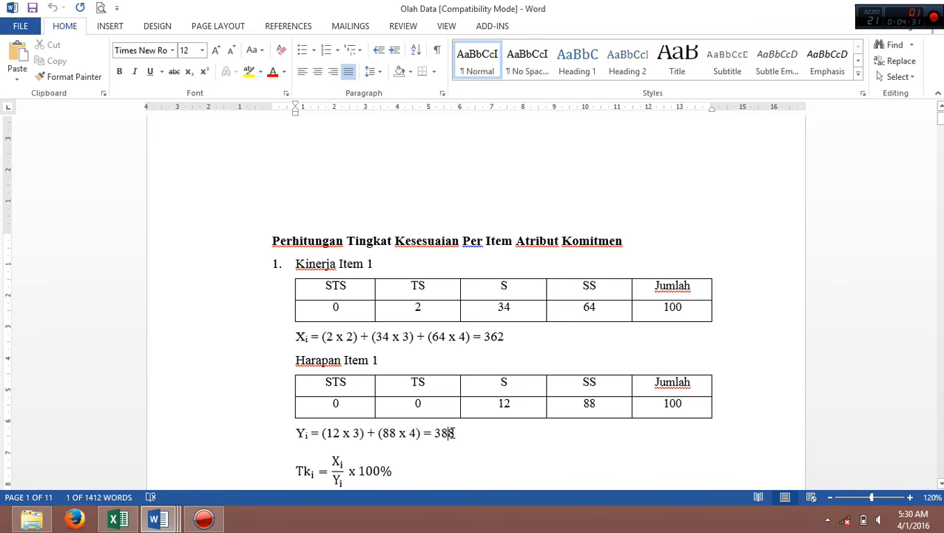
{"action": "double_click", "coordinate": [446, 431]}
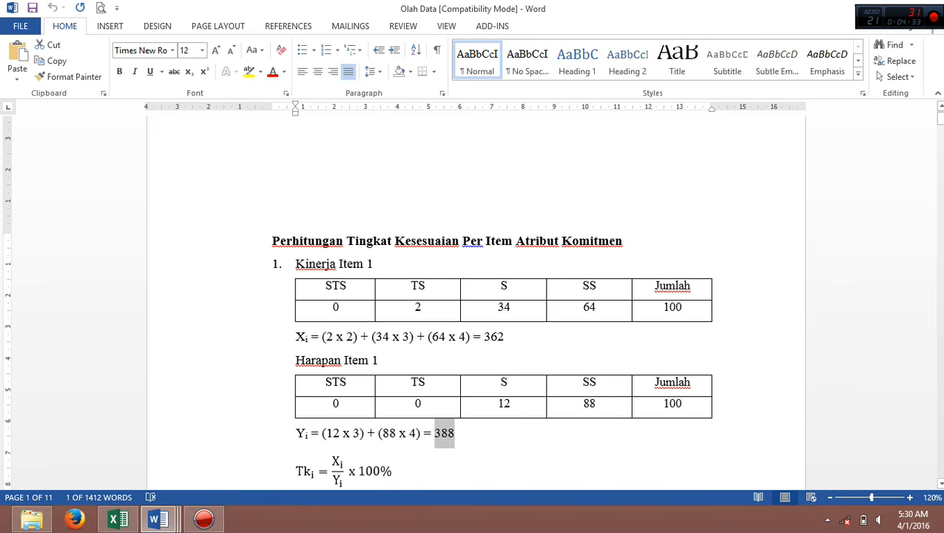
{"action": "left_click", "coordinate": [940, 483]}
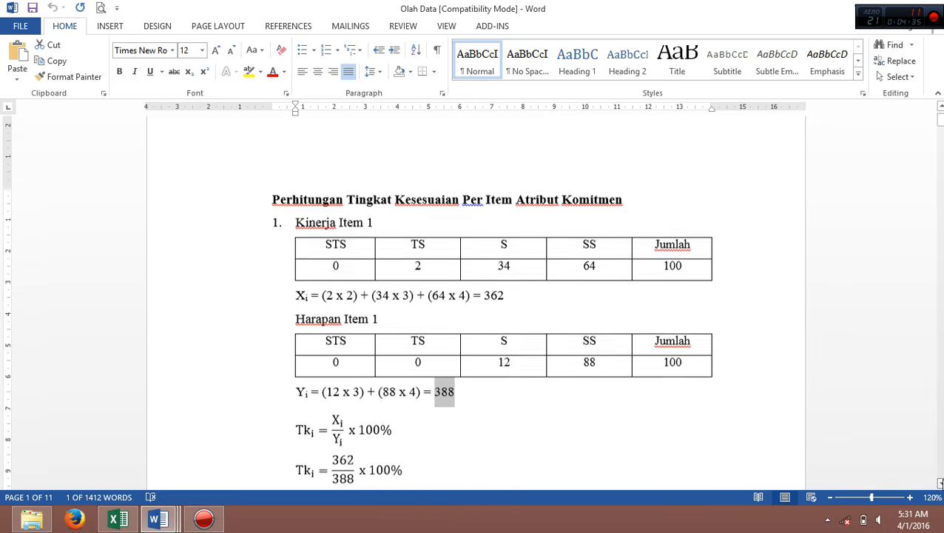
Switch to the Data Olah workbook in Excel and check the Item 1 totals in B105 on the Harapan and Kinerja sheets
{"action": "left_click", "coordinate": [118, 518]}
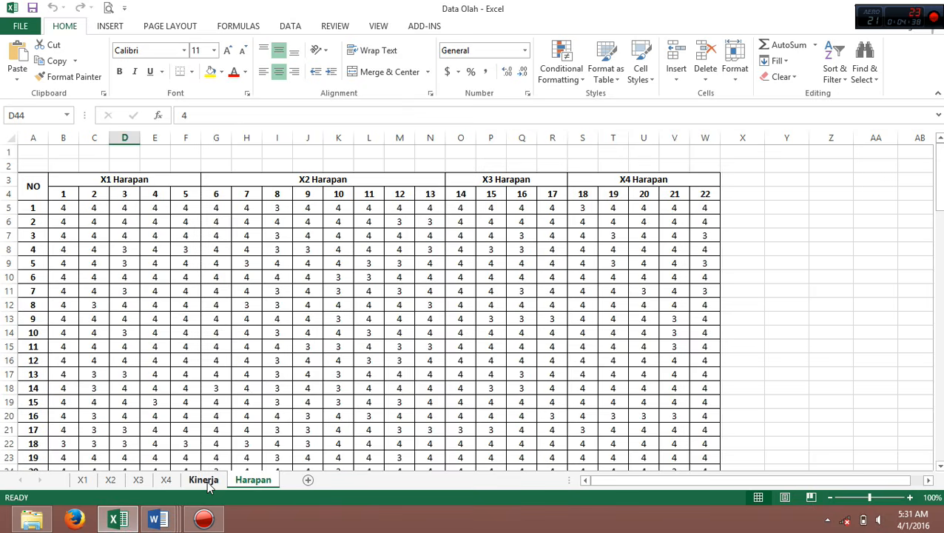
{"action": "left_click_drag", "start_coordinate": [938, 176], "coordinate": [938, 425]}
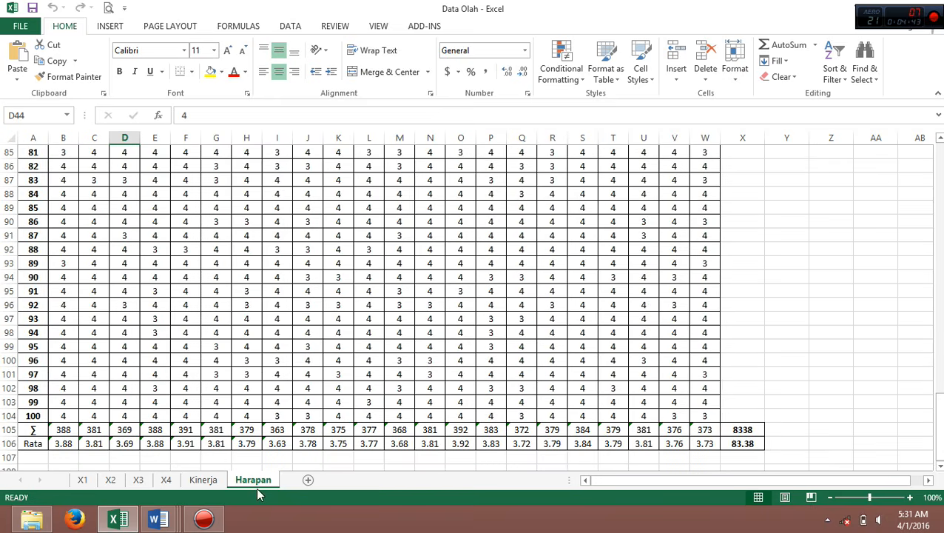
{"action": "left_click", "coordinate": [63, 429]}
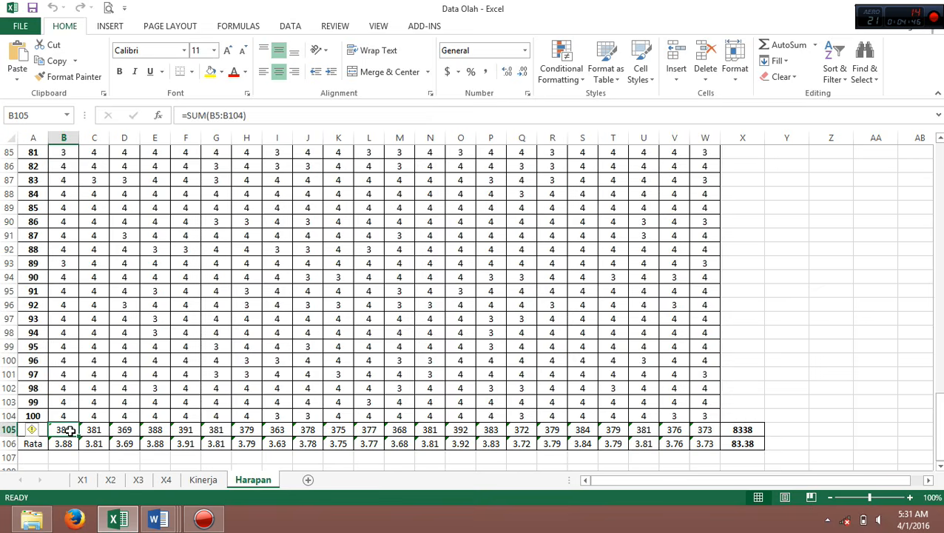
{"action": "left_click", "coordinate": [202, 479]}
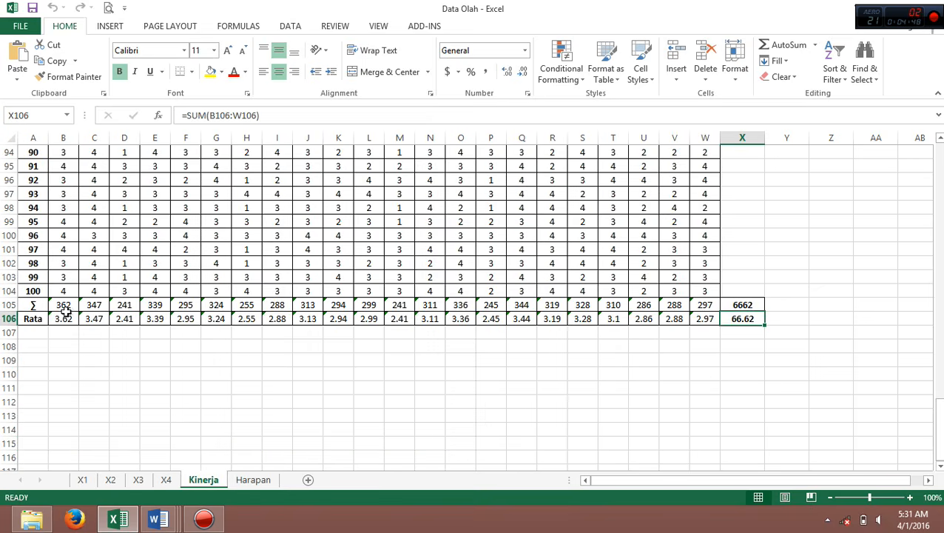
Compare the Item 1 Xi result in the Olah Data document in Word with B105 of the Kinerja sheet in Excel
{"action": "mouse_move", "coordinate": [157, 518]}
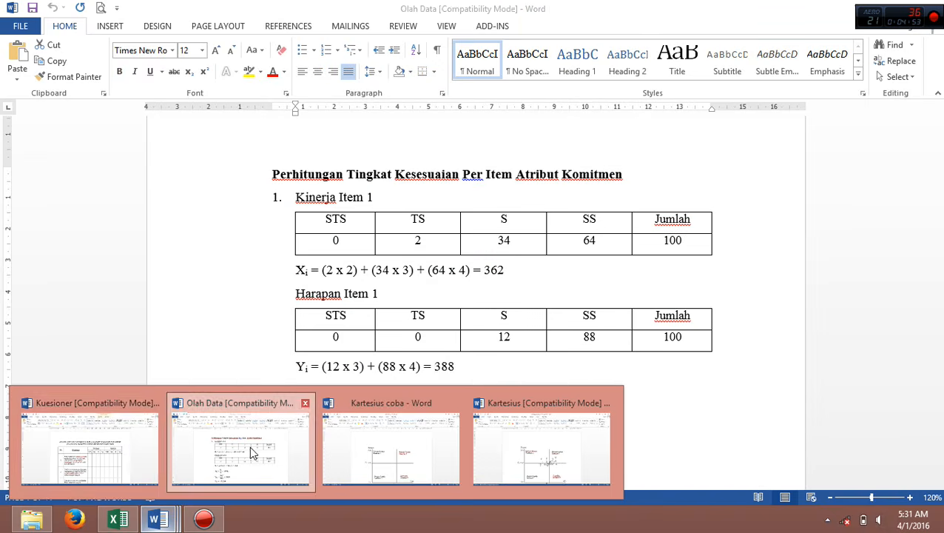
{"action": "left_click", "coordinate": [249, 445]}
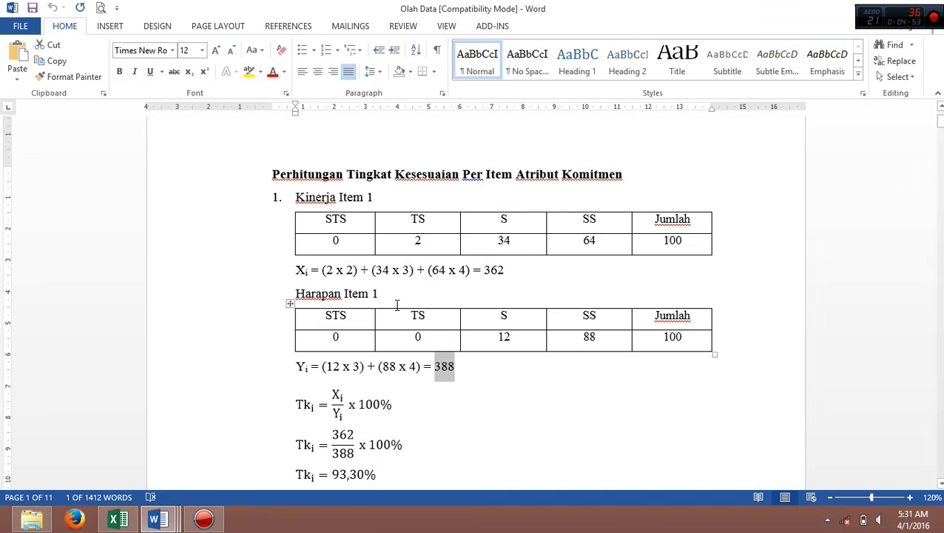
{"action": "left_click", "coordinate": [451, 391]}
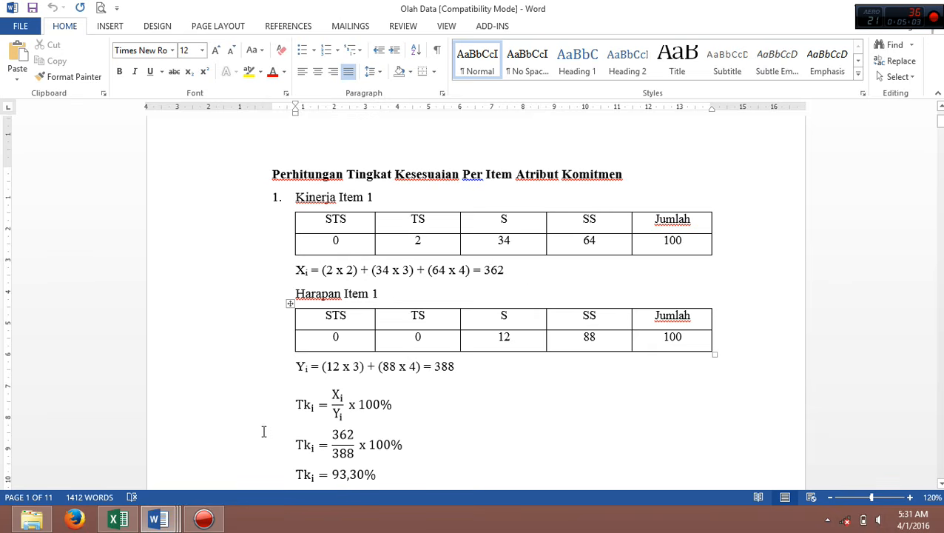
{"action": "left_click", "coordinate": [127, 518]}
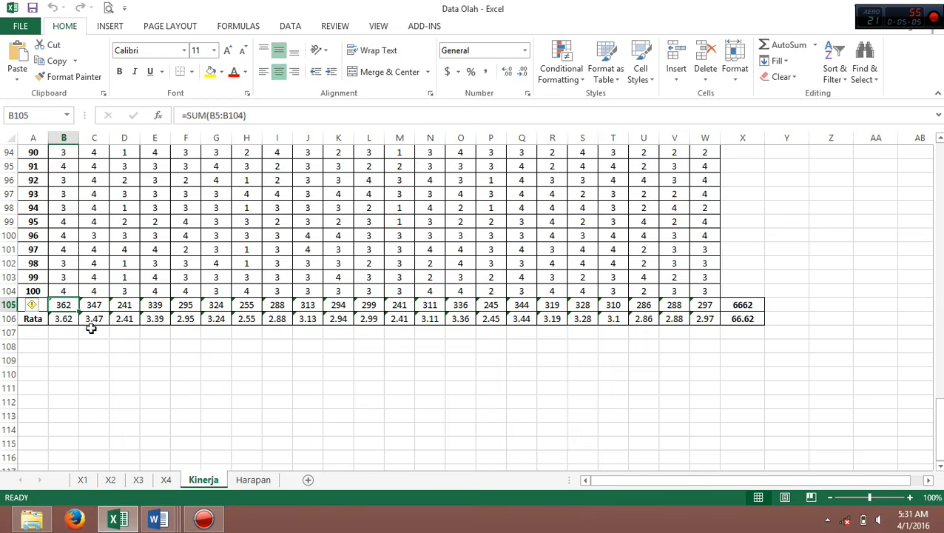
{"action": "mouse_move", "coordinate": [158, 518]}
{"action": "left_click", "coordinate": [269, 453]}
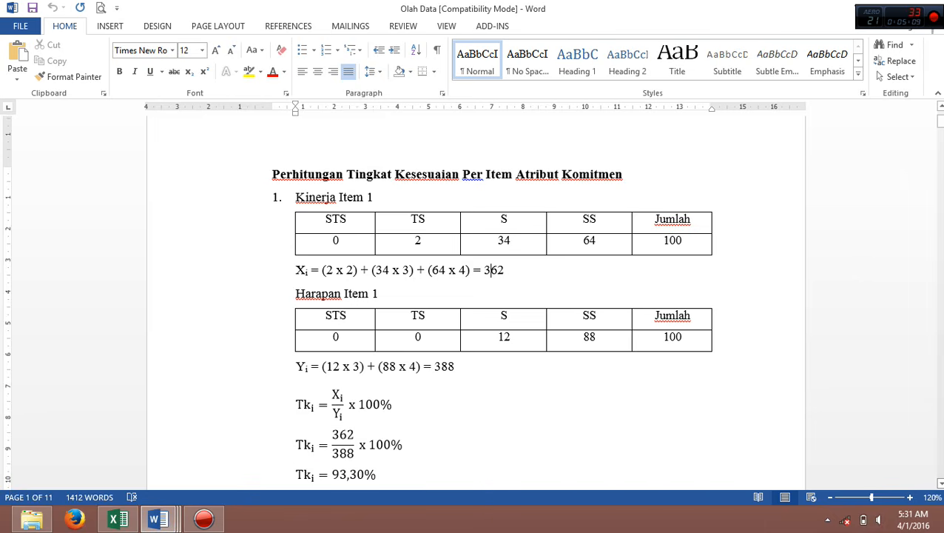
Examine the Item 1 Tki formula, its substituted Xi and Yi values, and the resulting percentage
{"action": "scroll", "coordinate": [474, 311], "scroll_direction": "down", "scroll_amount": 1}
{"action": "left_click_drag", "start_coordinate": [297, 337], "coordinate": [392, 338]}
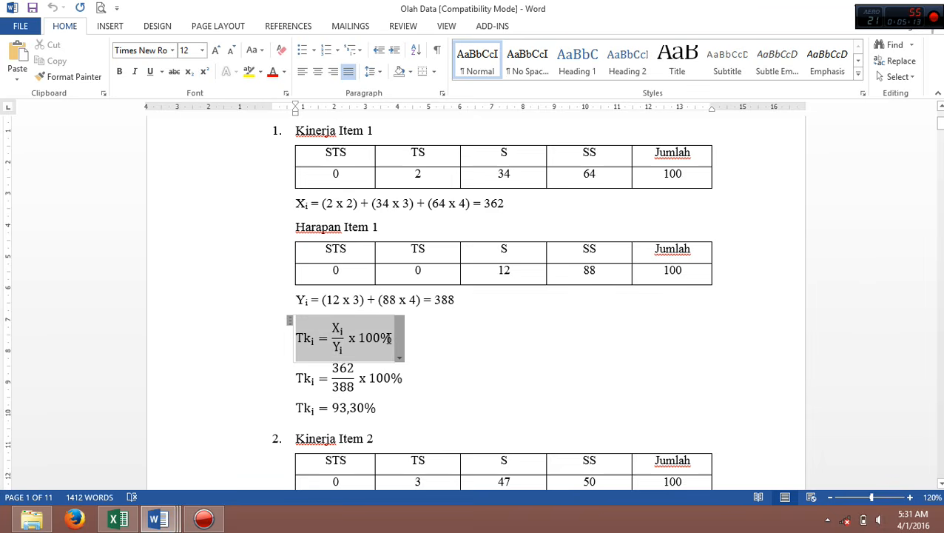
{"action": "left_click", "coordinate": [489, 382]}
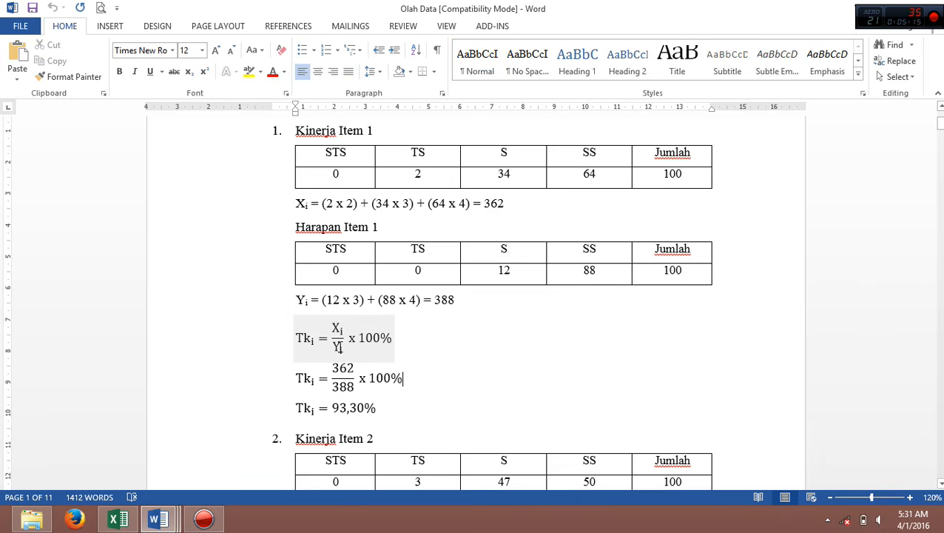
{"action": "left_click", "coordinate": [365, 338]}
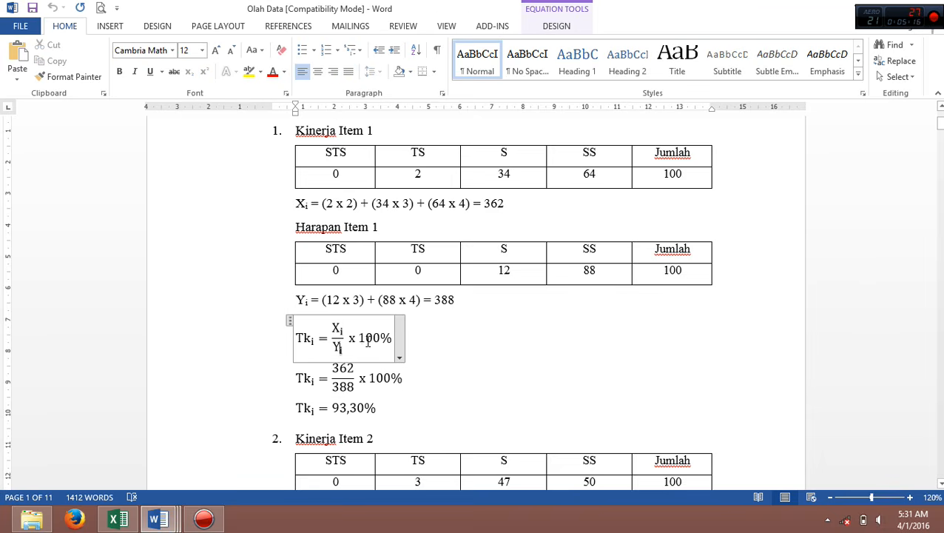
{"action": "left_click", "coordinate": [493, 389]}
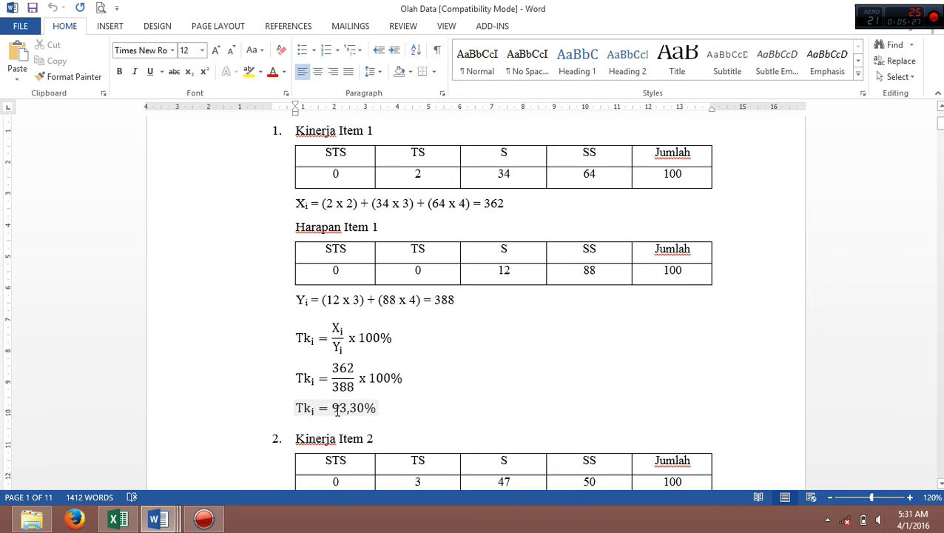
{"action": "left_click", "coordinate": [546, 411]}
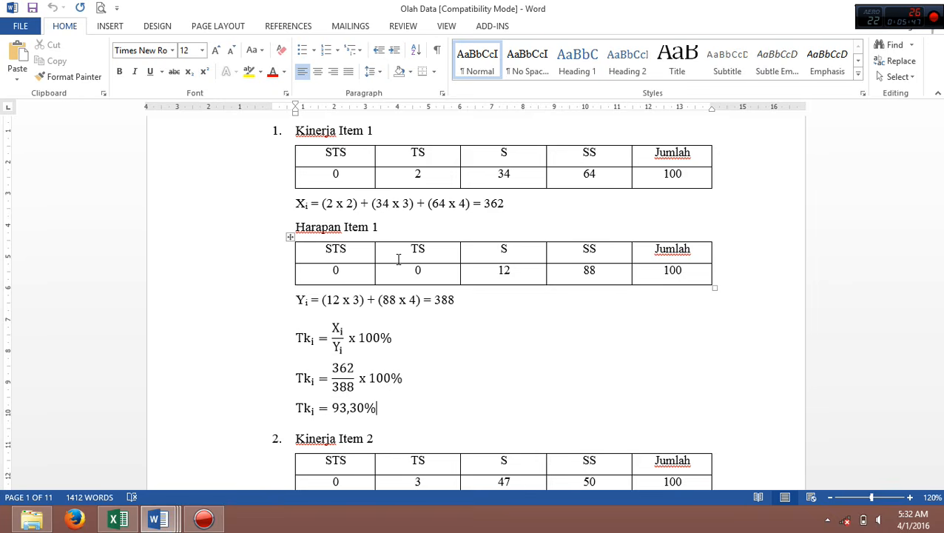
Review the Tki calculation for Item 22 and continue to the Tingkat Kesesuaian Total heading
{"action": "left_click_drag", "start_coordinate": [939, 129], "coordinate": [940, 427]}
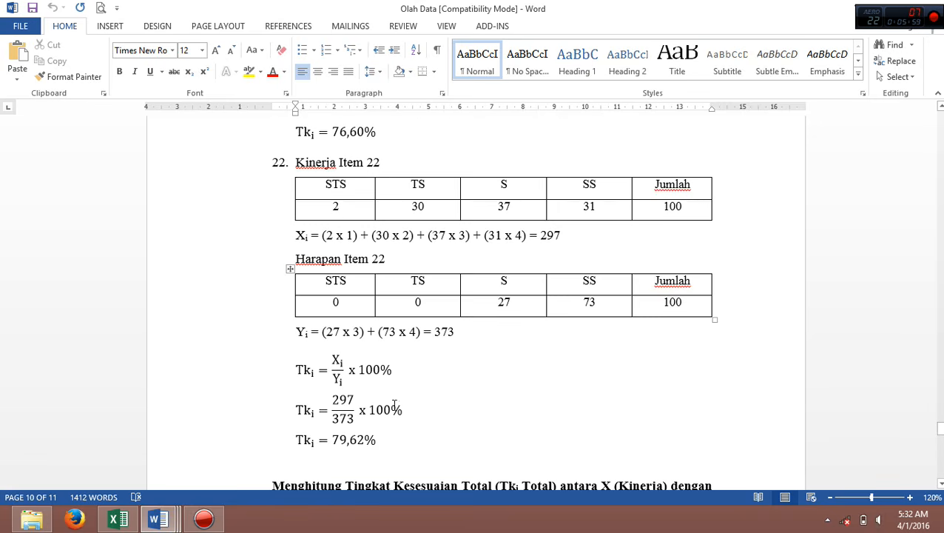
{"action": "left_click", "coordinate": [385, 441]}
{"action": "left_click", "coordinate": [497, 433]}
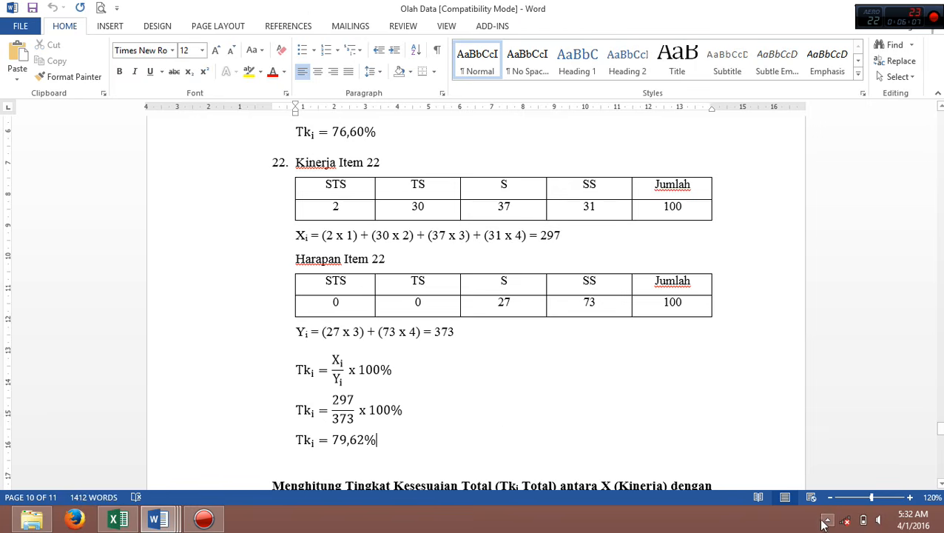
{"action": "scroll", "coordinate": [474, 296], "scroll_direction": "down", "scroll_amount": 1}
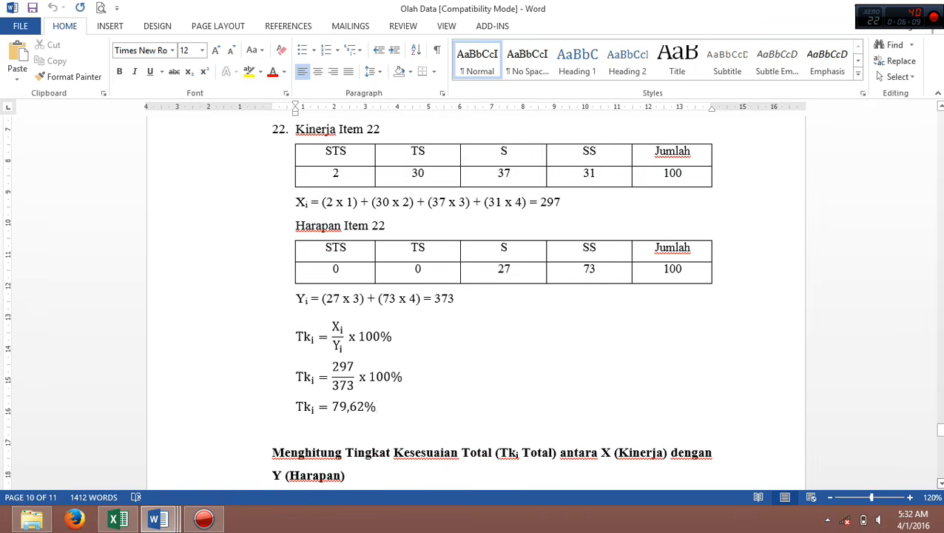
{"action": "scroll", "coordinate": [473, 296], "scroll_direction": "down", "scroll_amount": 2}
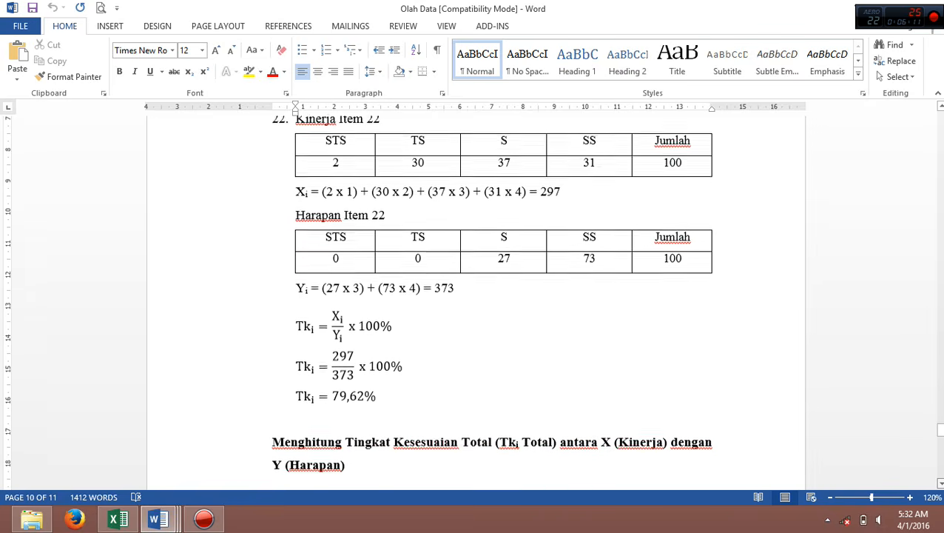
Compare the ∑Xi and ∑Yi totals in the Word document with X105 on the Kinerja and Harapan sheets in Excel
{"action": "scroll", "coordinate": [473, 296], "scroll_direction": "down", "scroll_amount": 3}
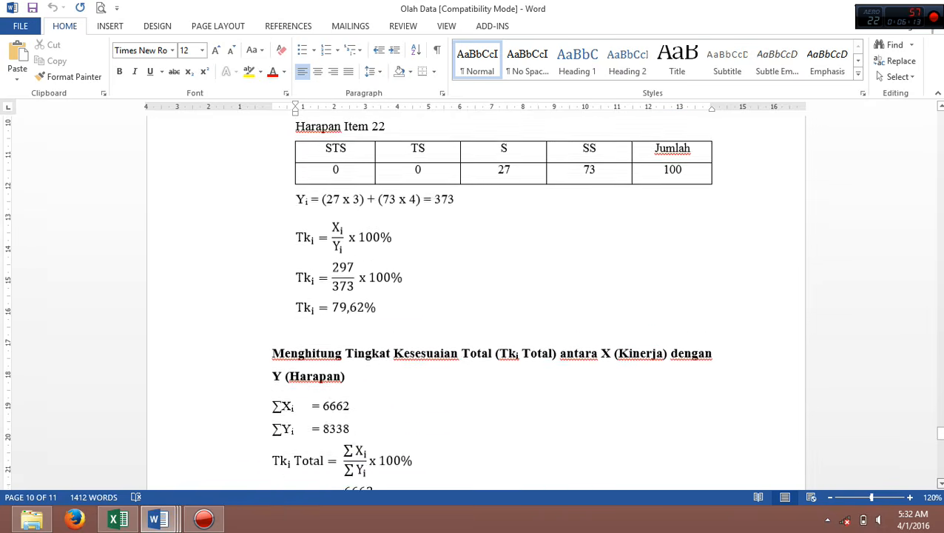
{"action": "scroll", "coordinate": [474, 296], "scroll_direction": "down", "scroll_amount": 1}
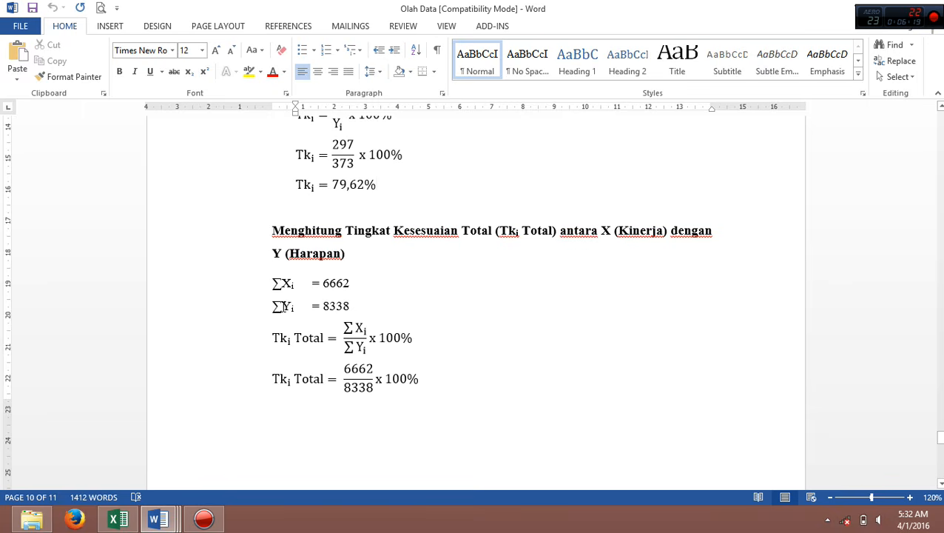
{"action": "left_click", "coordinate": [118, 519]}
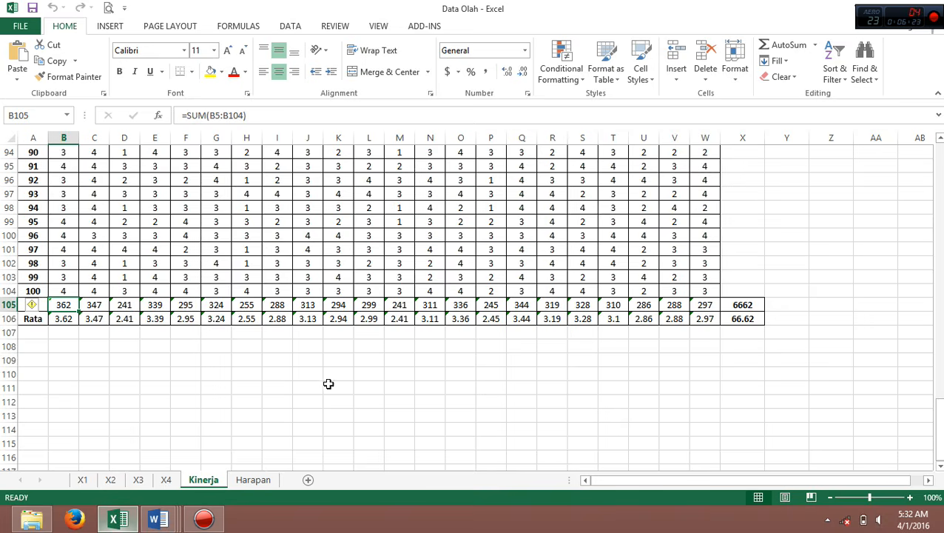
{"action": "left_click", "coordinate": [348, 331]}
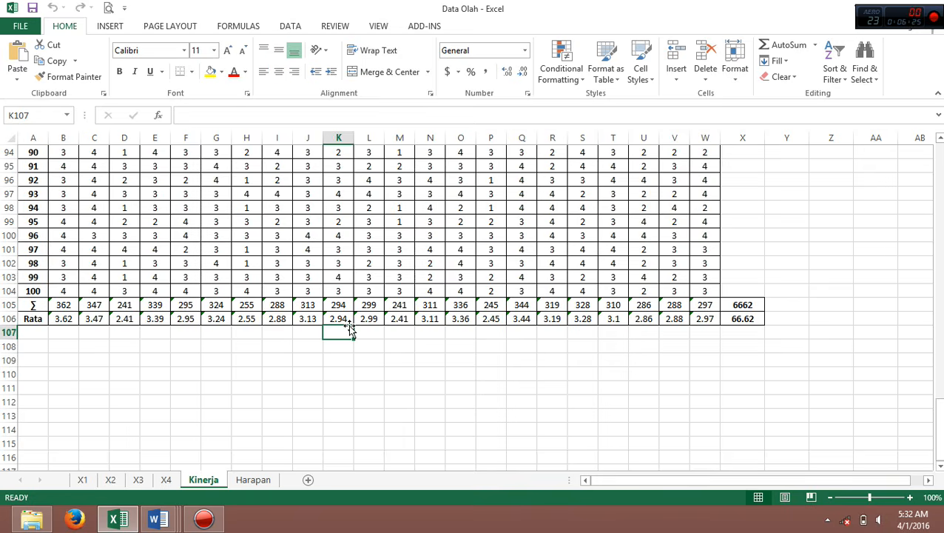
{"action": "left_click", "coordinate": [759, 305]}
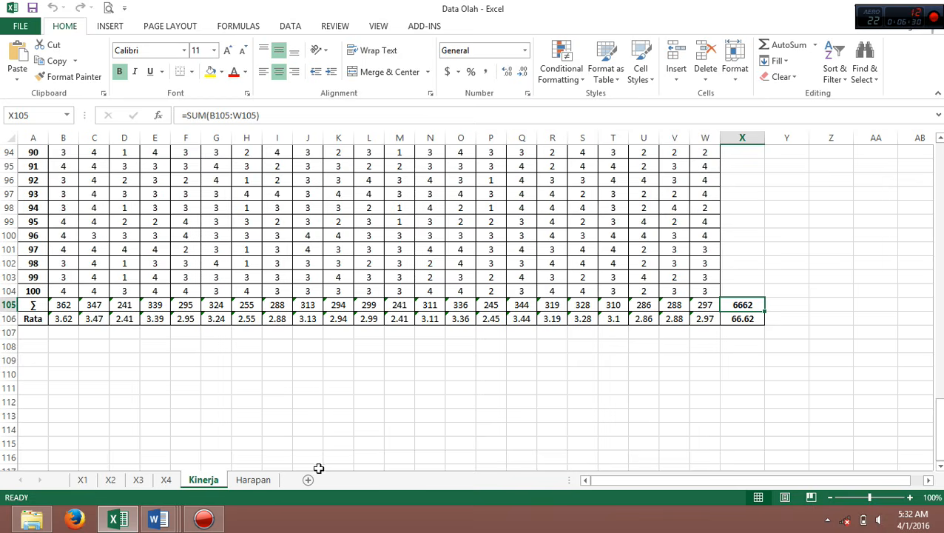
{"action": "left_click", "coordinate": [253, 480]}
{"action": "left_click", "coordinate": [751, 430]}
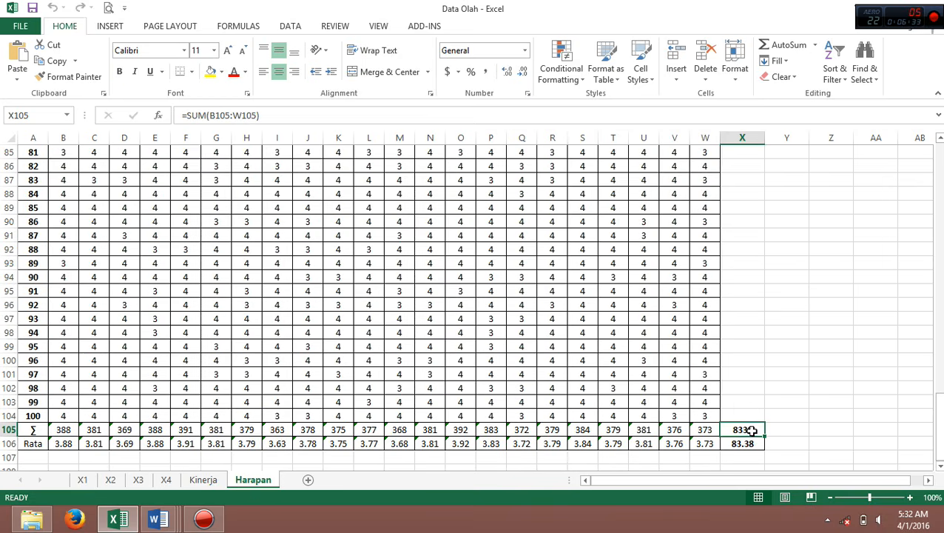
{"action": "left_click", "coordinate": [803, 441]}
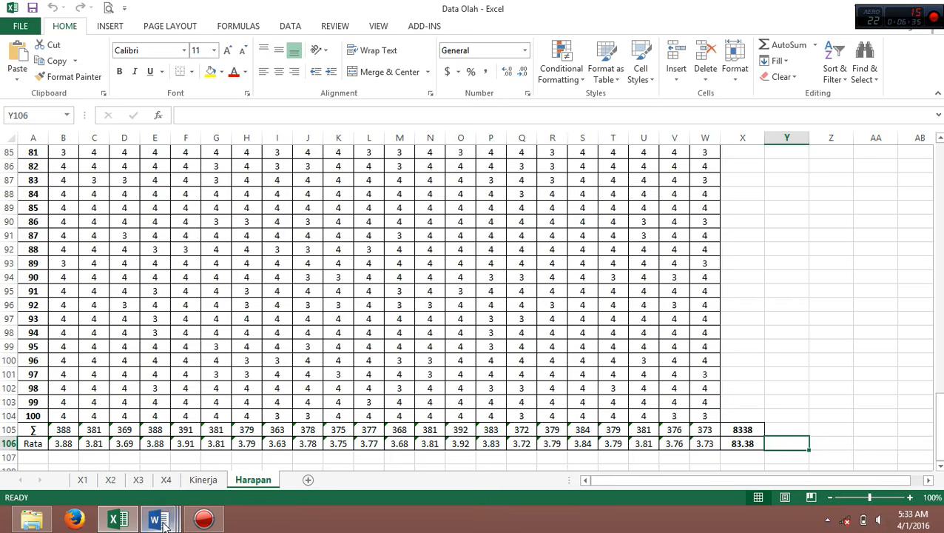
Return to the Olah Data document in Word and examine the Tki Total formula with its substituted ∑Xi and ∑Yi values
{"action": "mouse_move", "coordinate": [176, 523]}
{"action": "left_click", "coordinate": [247, 465]}
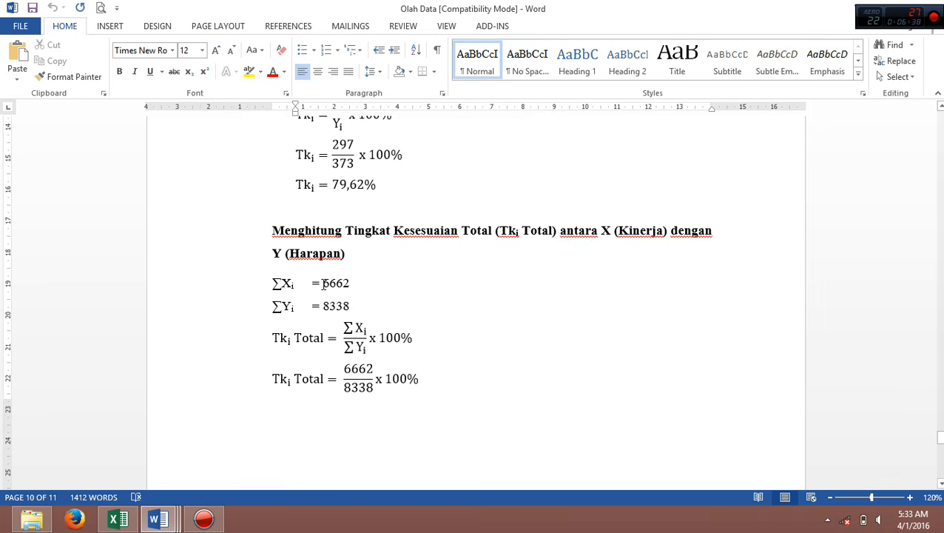
{"action": "left_click", "coordinate": [346, 305]}
{"action": "left_click", "coordinate": [541, 417]}
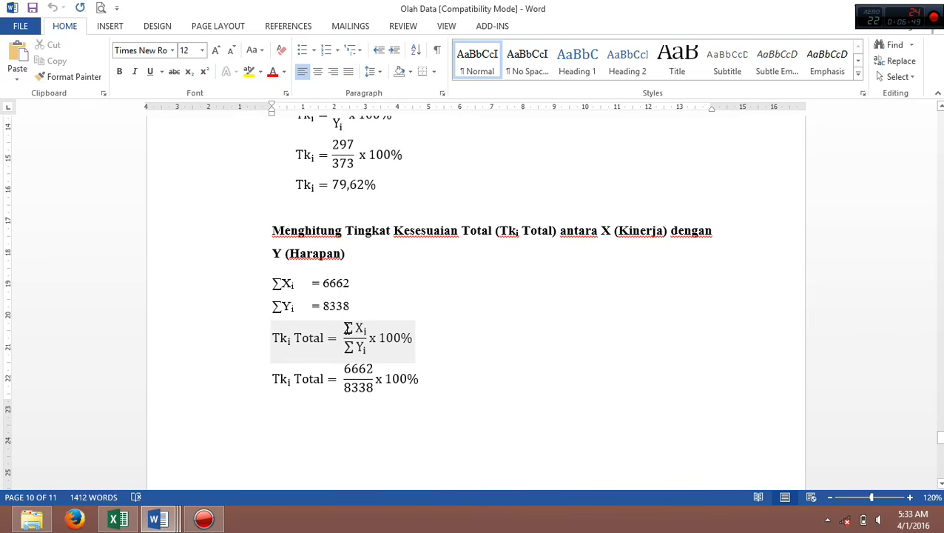
{"action": "double_click", "coordinate": [347, 328]}
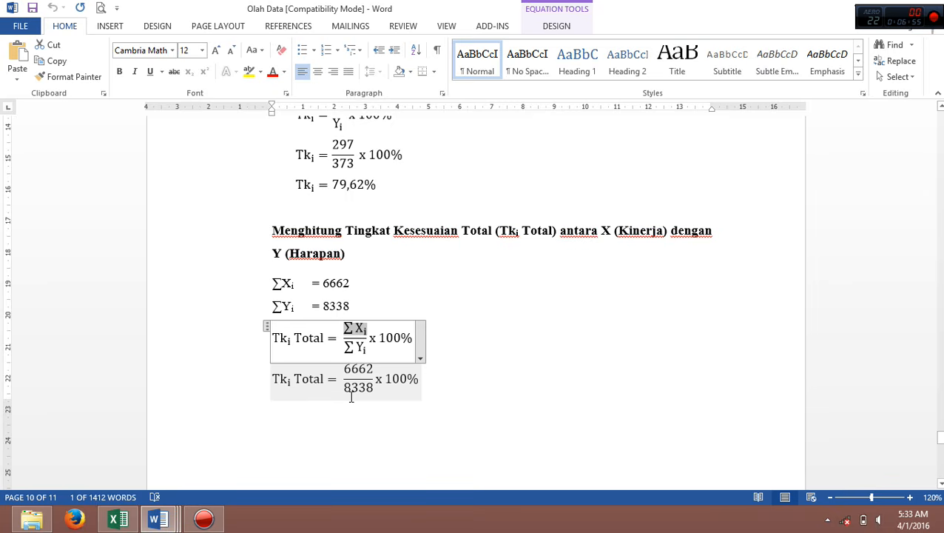
{"action": "left_click", "coordinate": [442, 380]}
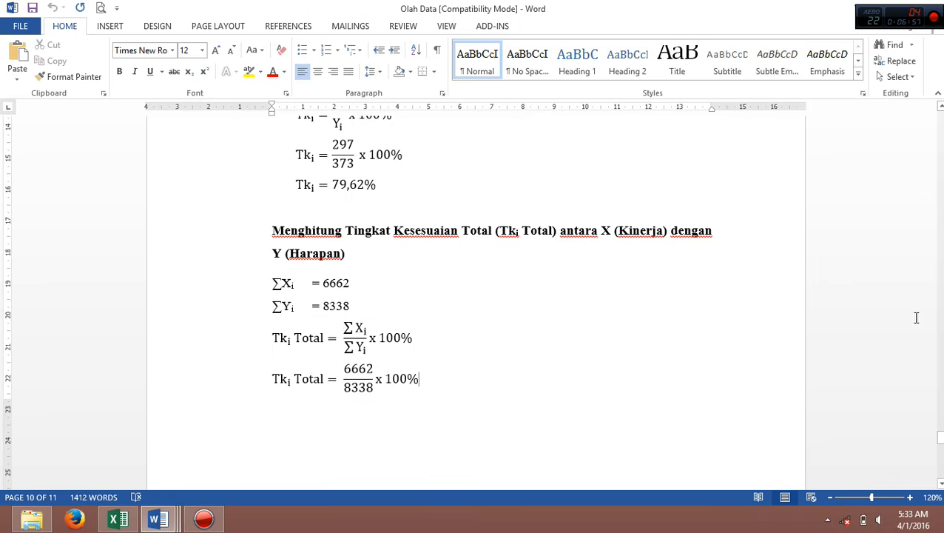
Review the Tki Total percentage above the Skor Rata-rata Tingkat Kinerja dan Harapan heading
{"action": "scroll", "coordinate": [475, 296], "scroll_direction": "down", "scroll_amount": 5}
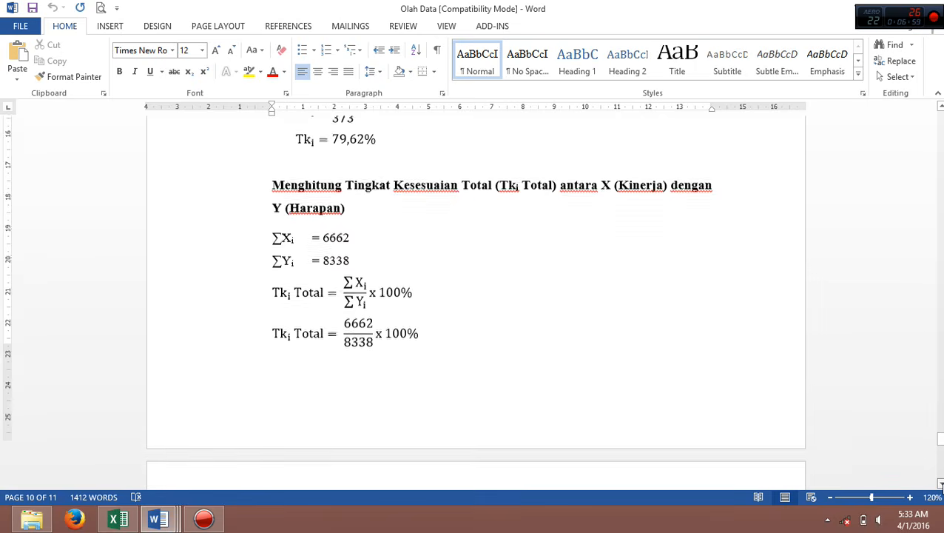
{"action": "scroll", "coordinate": [476, 296], "scroll_direction": "down", "scroll_amount": 3}
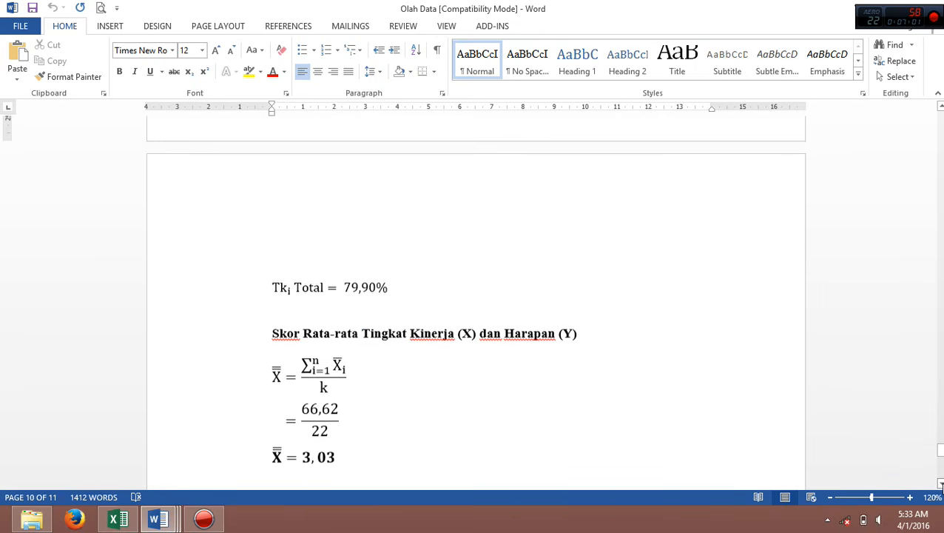
{"action": "double_click", "coordinate": [347, 284]}
{"action": "left_click", "coordinate": [455, 313]}
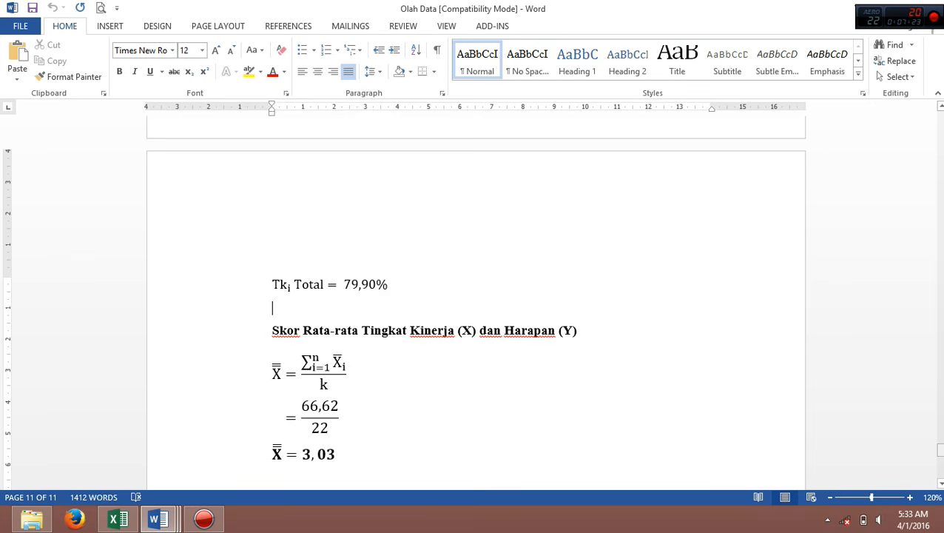
Examine the average score formula for Kinerja (X) under the Skor Rata-rata heading
{"action": "left_click_drag", "start_coordinate": [940, 450], "coordinate": [941, 456]}
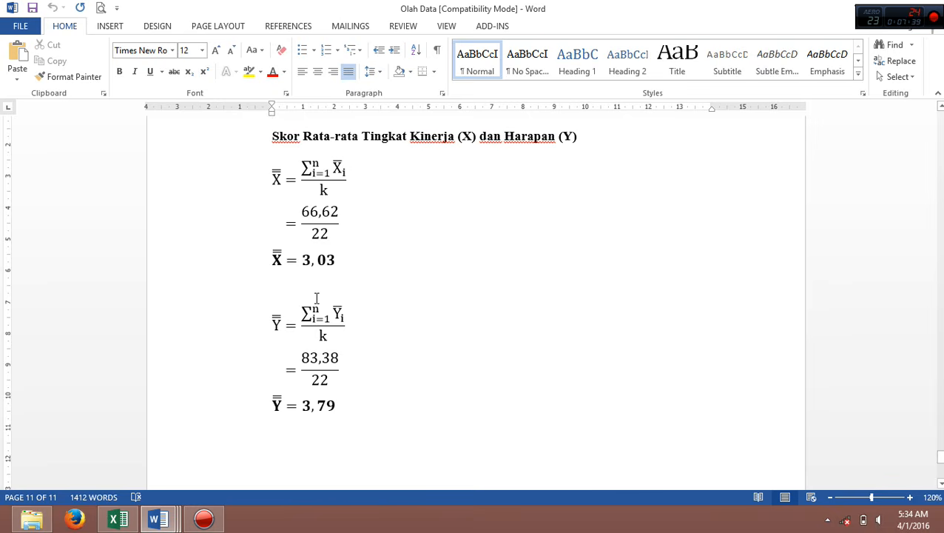
{"action": "left_click", "coordinate": [284, 178]}
{"action": "left_click", "coordinate": [423, 300]}
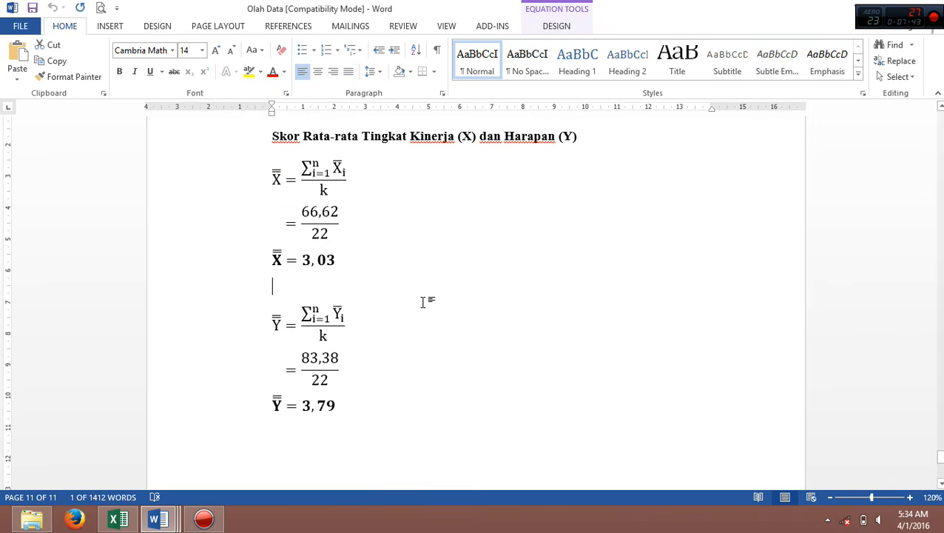
{"action": "double_click", "coordinate": [275, 178]}
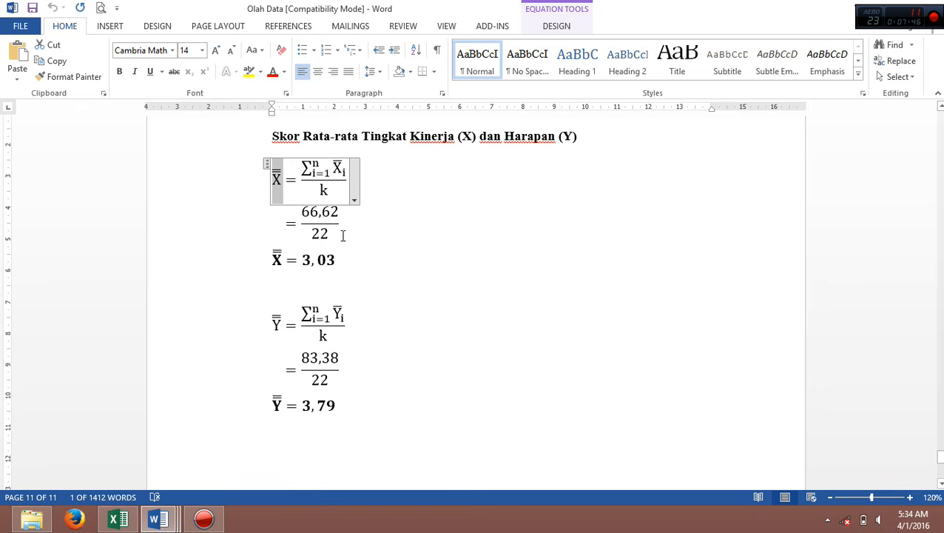
{"action": "left_click", "coordinate": [412, 218]}
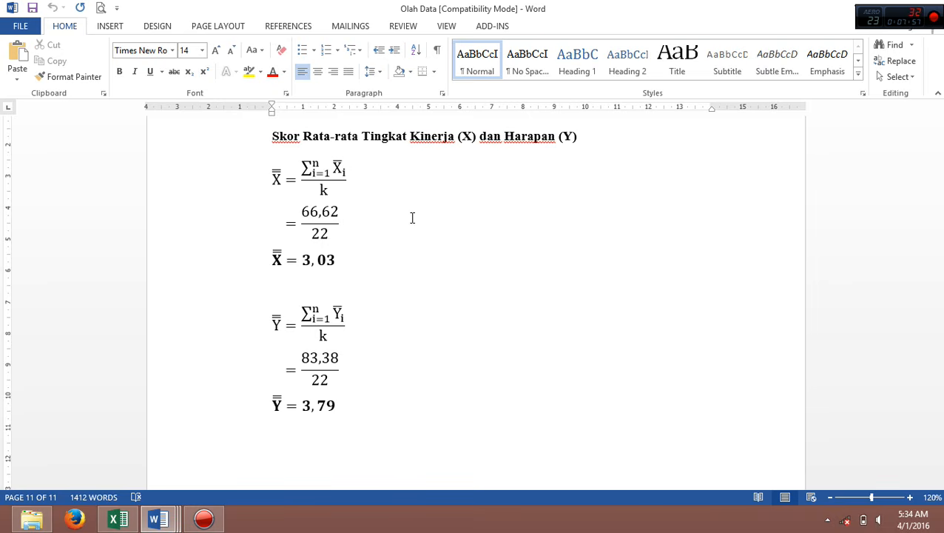
Inspect the numerator substituted in the X average and the divisor substituted in the Y average
{"action": "double_click", "coordinate": [319, 212]}
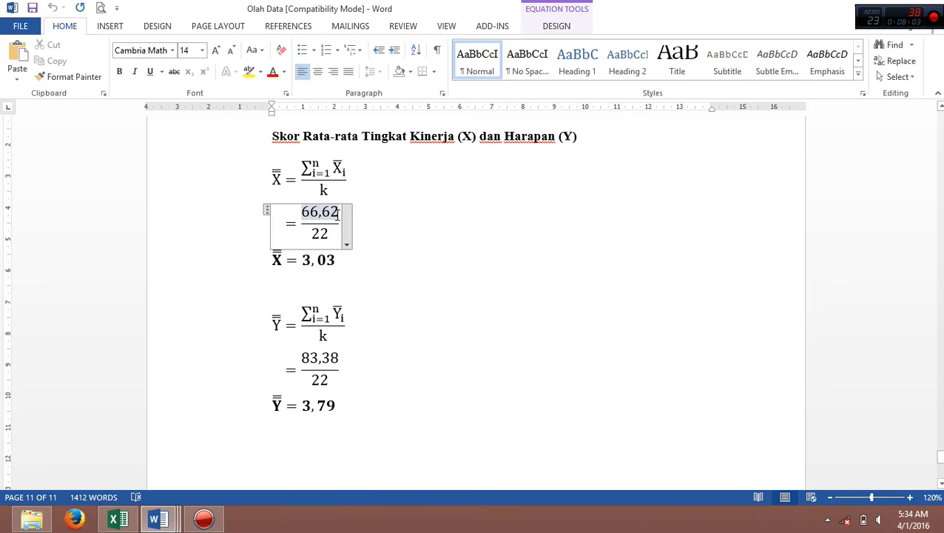
{"action": "left_click_drag", "start_coordinate": [337, 212], "coordinate": [301, 212]}
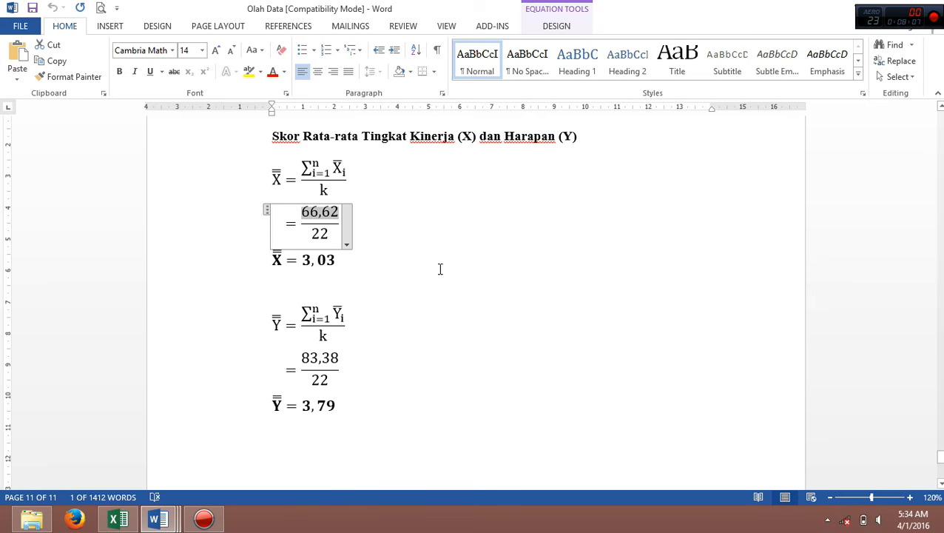
{"action": "left_click", "coordinate": [318, 213]}
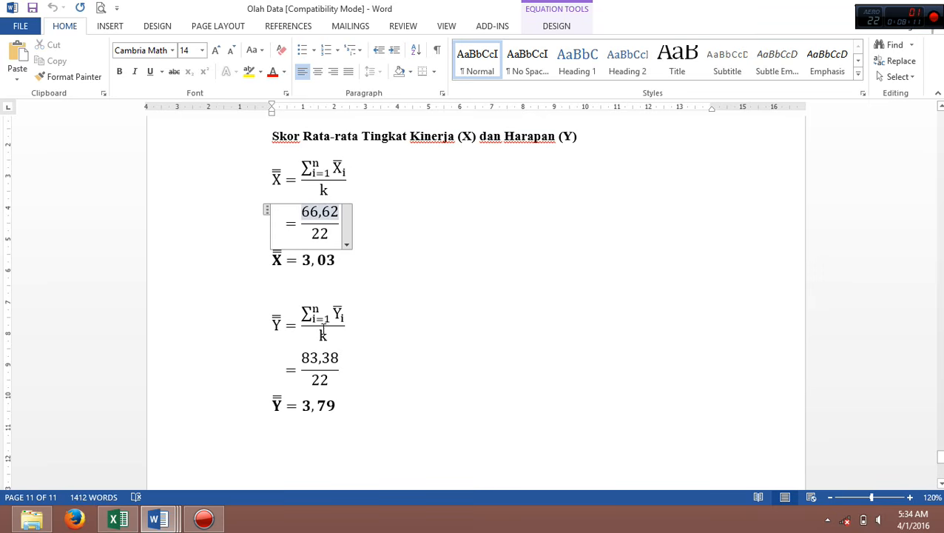
{"action": "left_click", "coordinate": [320, 378]}
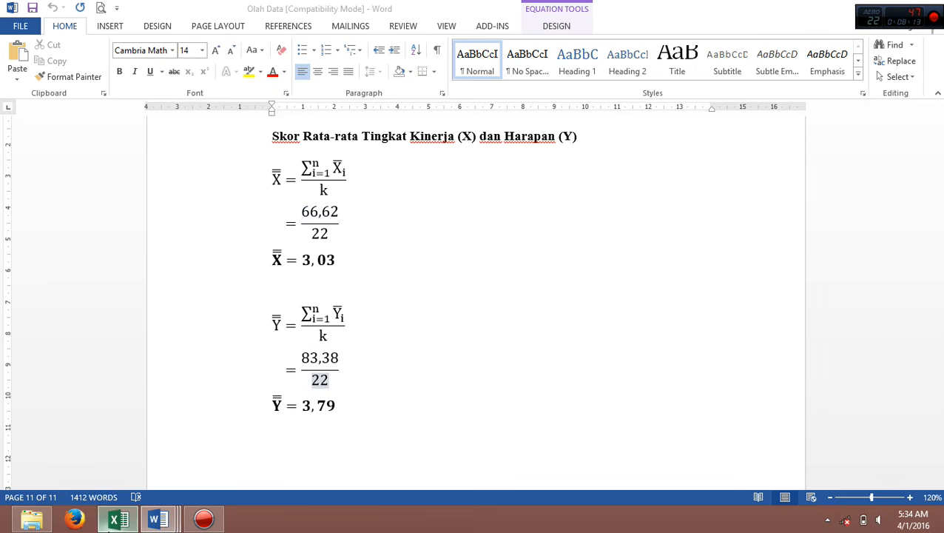
Switch to the Data Olah workbook in Excel and check the summed item averages in row 106 of the Harapan and Kinerja sheets
{"action": "left_click", "coordinate": [115, 522]}
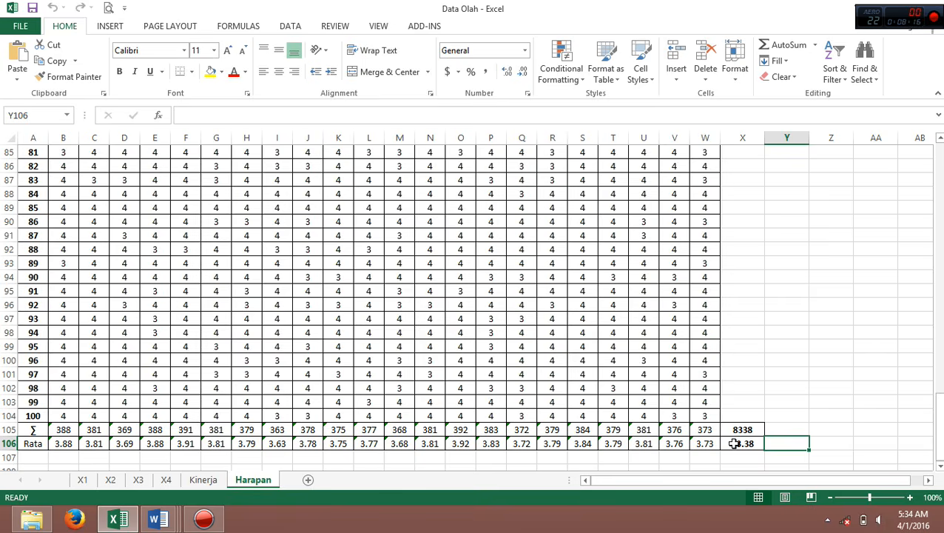
{"action": "left_click", "coordinate": [733, 443]}
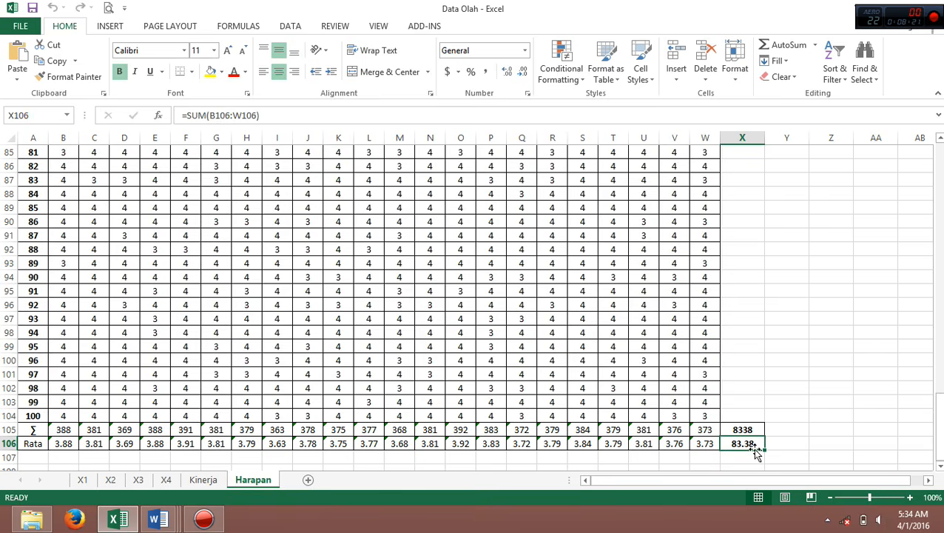
{"action": "left_click", "coordinate": [190, 482]}
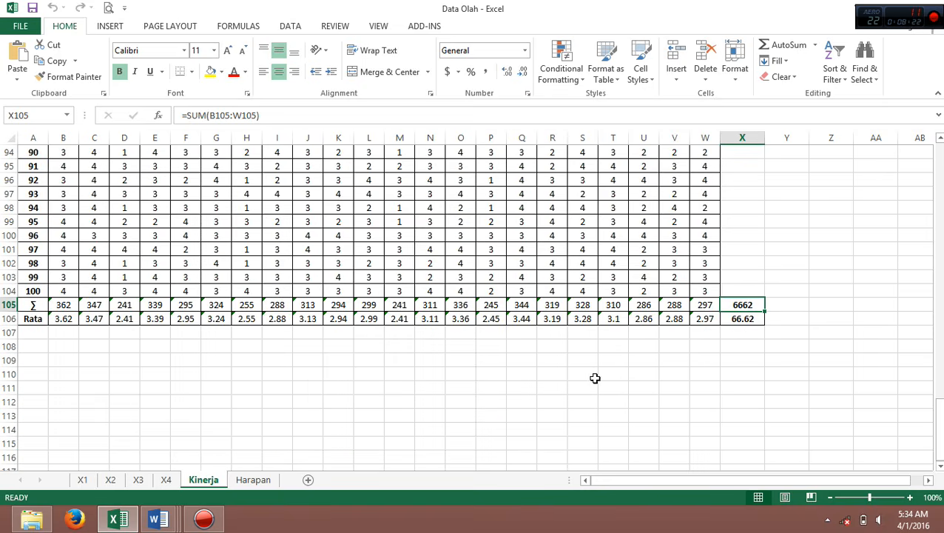
Return to the Olah Data document in Word and match the X average's numerator with the Kinerja sheet's summed averages
{"action": "mouse_move", "coordinate": [158, 520]}
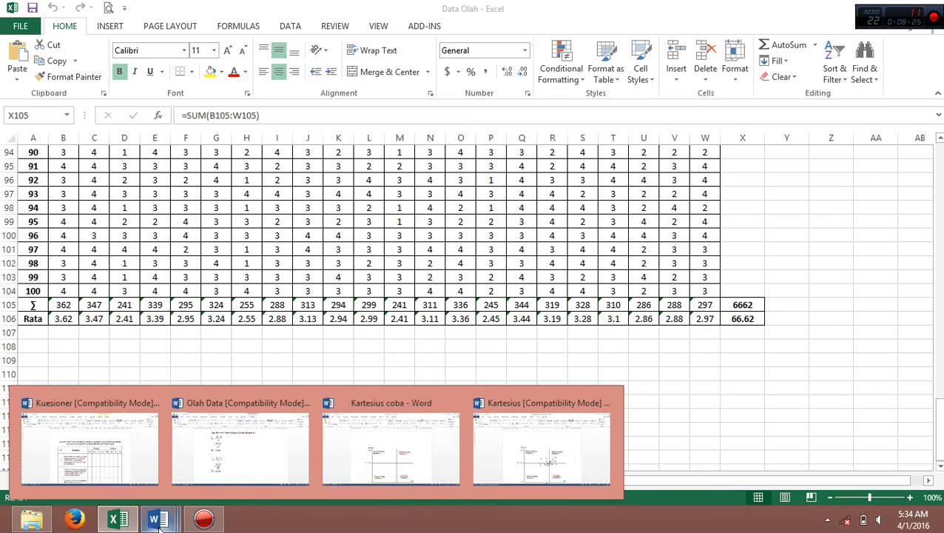
{"action": "left_click", "coordinate": [261, 444]}
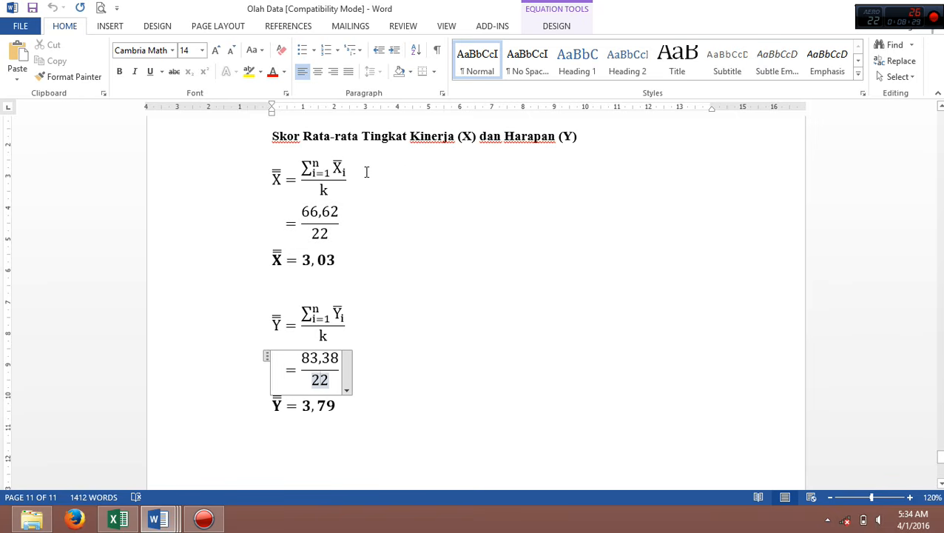
{"action": "double_click", "coordinate": [310, 213]}
{"action": "left_click", "coordinate": [434, 296]}
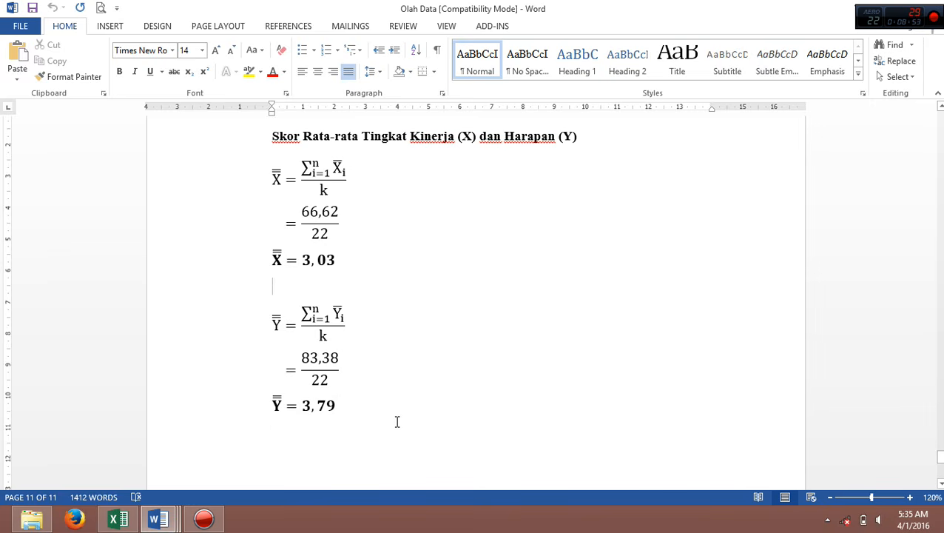
Highlight the final X and Y average results alternately to compare the Kinerja and Harapan scores
{"action": "left_click", "coordinate": [204, 259]}
{"action": "left_click", "coordinate": [204, 408]}
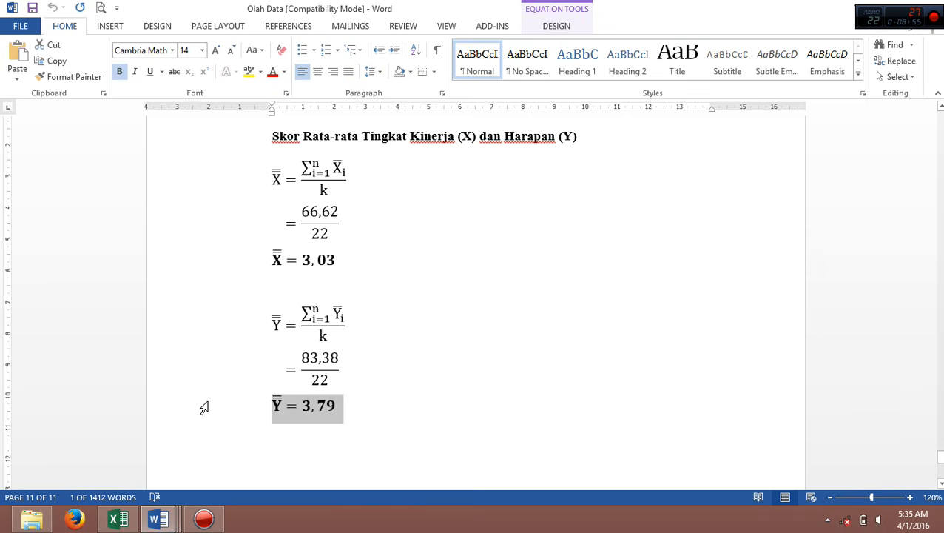
{"action": "left_click", "coordinate": [217, 267]}
{"action": "left_click", "coordinate": [219, 407]}
{"action": "left_click", "coordinate": [216, 268]}
{"action": "left_click", "coordinate": [223, 406]}
Switch to the Kartesius coba document and examine the Cartesian diagram's four quadrants and the average X and Y dividing lines
{"action": "mouse_move", "coordinate": [160, 518]}
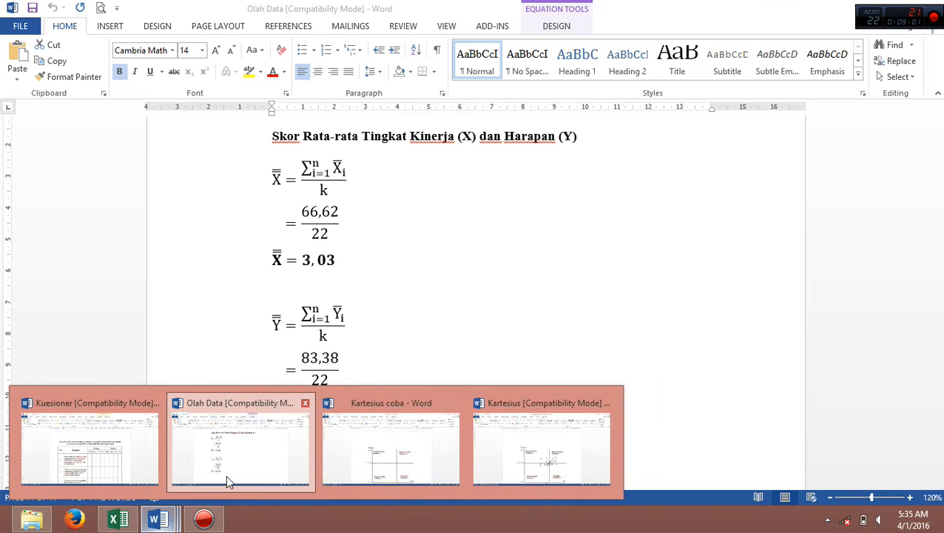
{"action": "left_click", "coordinate": [393, 470]}
{"action": "scroll", "coordinate": [476, 296], "scroll_direction": "down", "scroll_amount": 2}
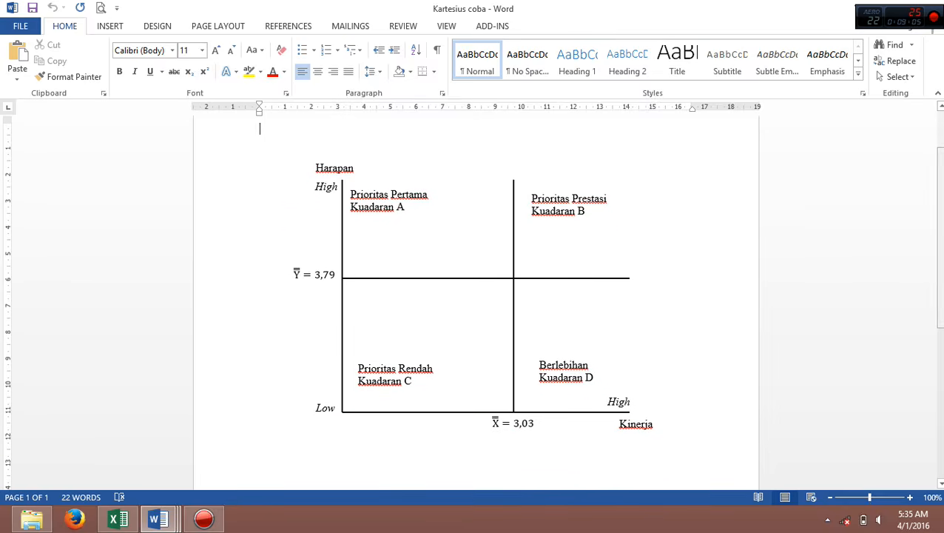
{"action": "left_click", "coordinate": [911, 499]}
{"action": "left_click", "coordinate": [911, 499]}
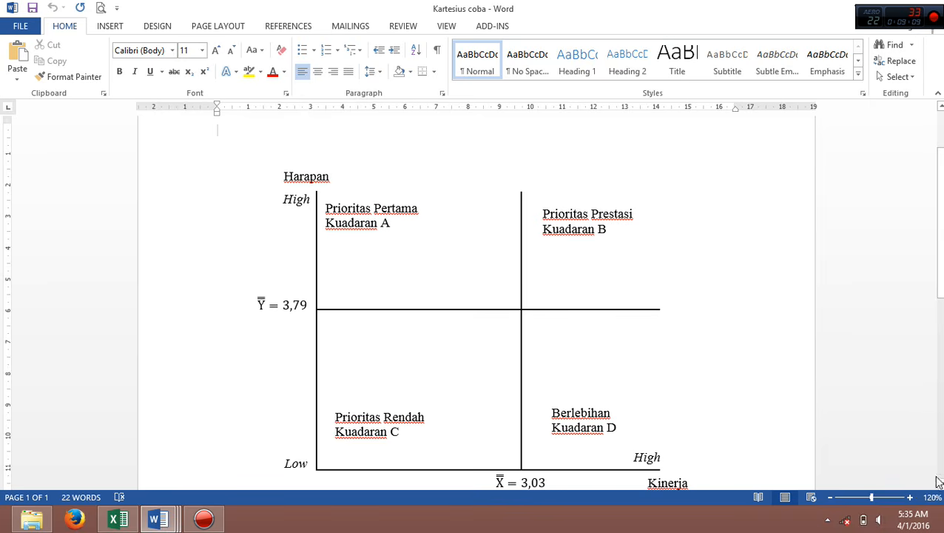
{"action": "left_click", "coordinate": [940, 483]}
{"action": "left_click", "coordinate": [939, 483]}
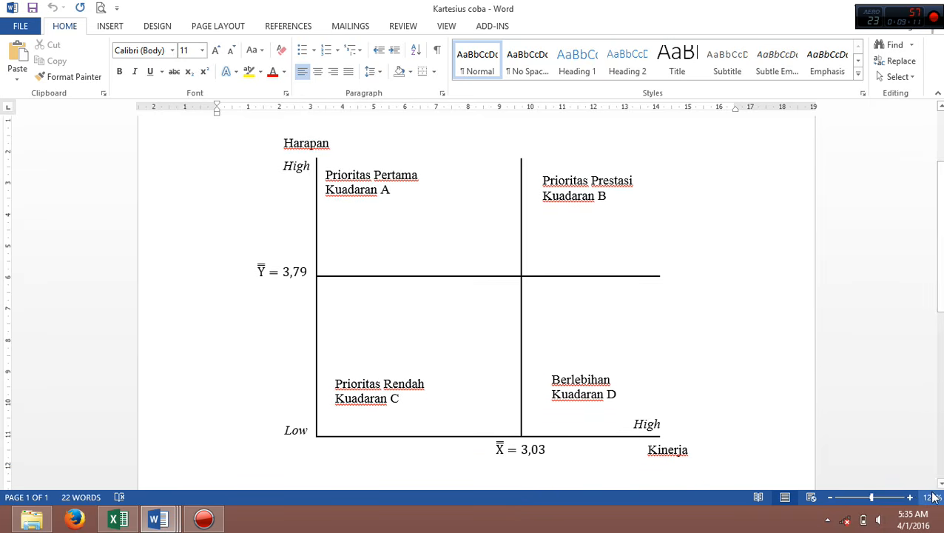